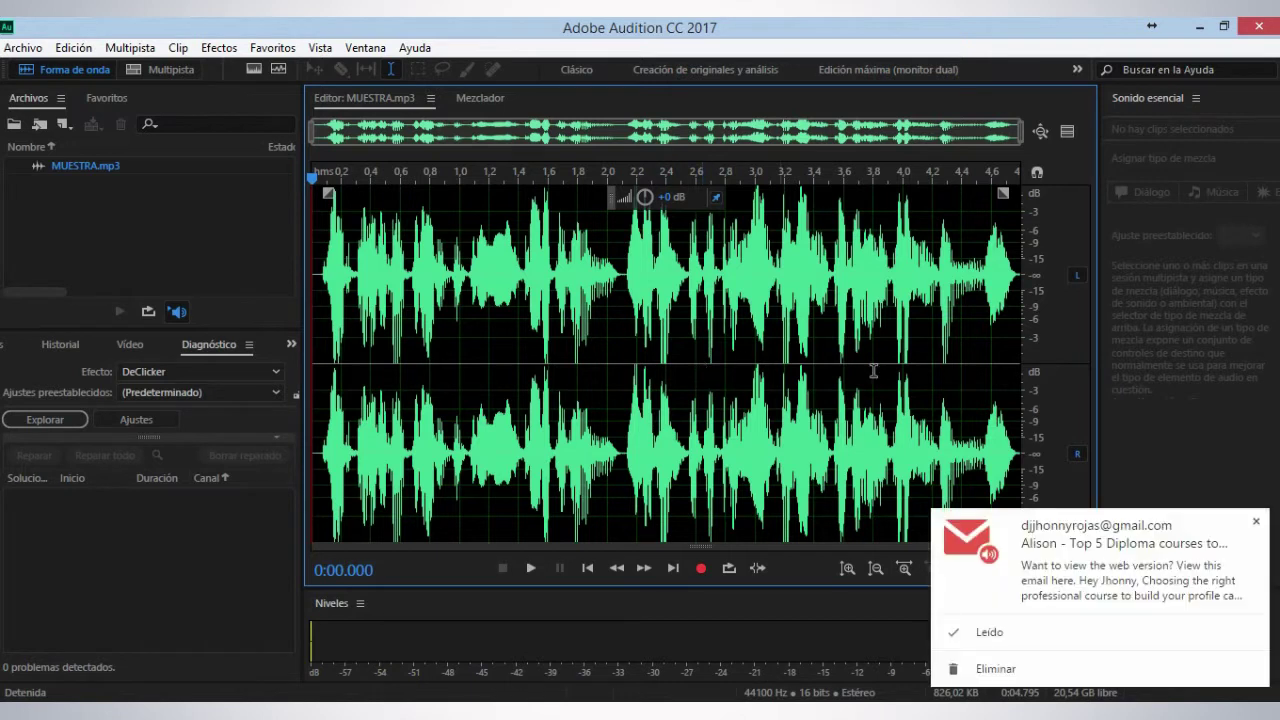
# Step: Dismiss the e-mail notification and place the playhead at about 1.986 s in the MUESTRA.mp3 waveform
pyautogui.click(1256, 522)
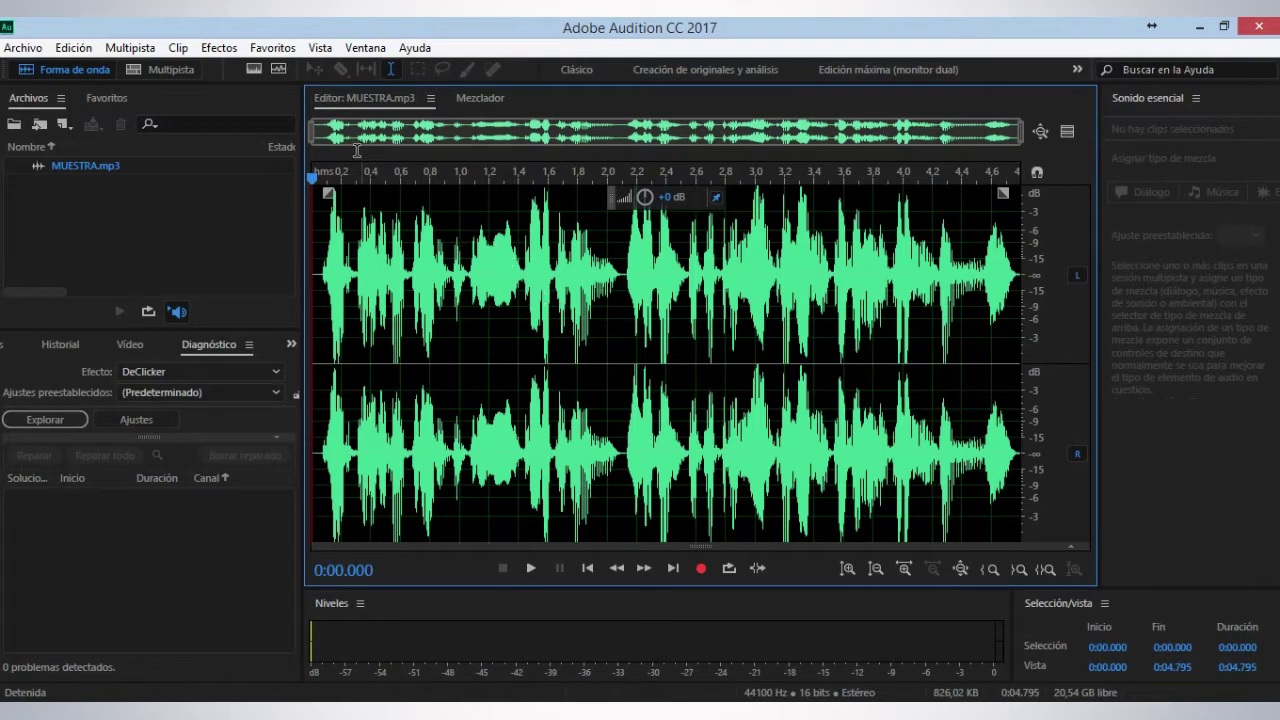
pyautogui.moveTo(322, 280); pyautogui.dragTo(983, 320)
pyautogui.click(607, 299)
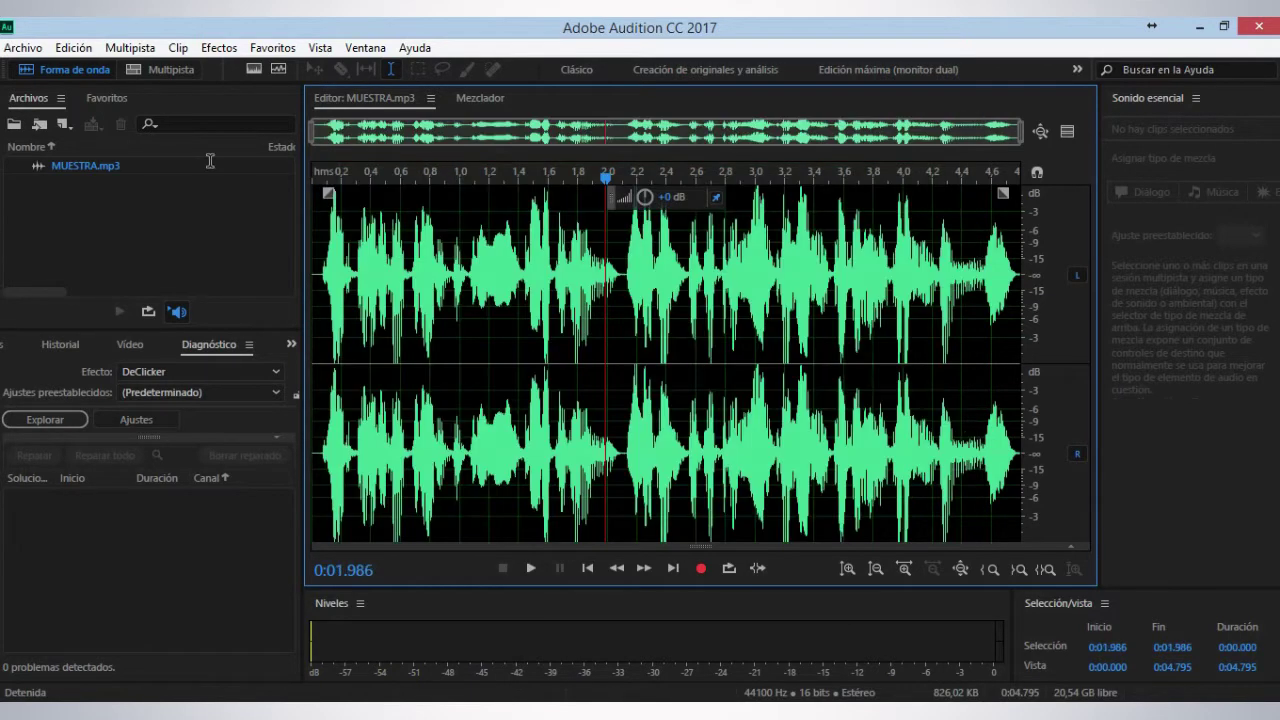
# Step: Open the 30-band graphic equalizer effect to examine its frequency bands, and close it without applying
pyautogui.click(219, 47)
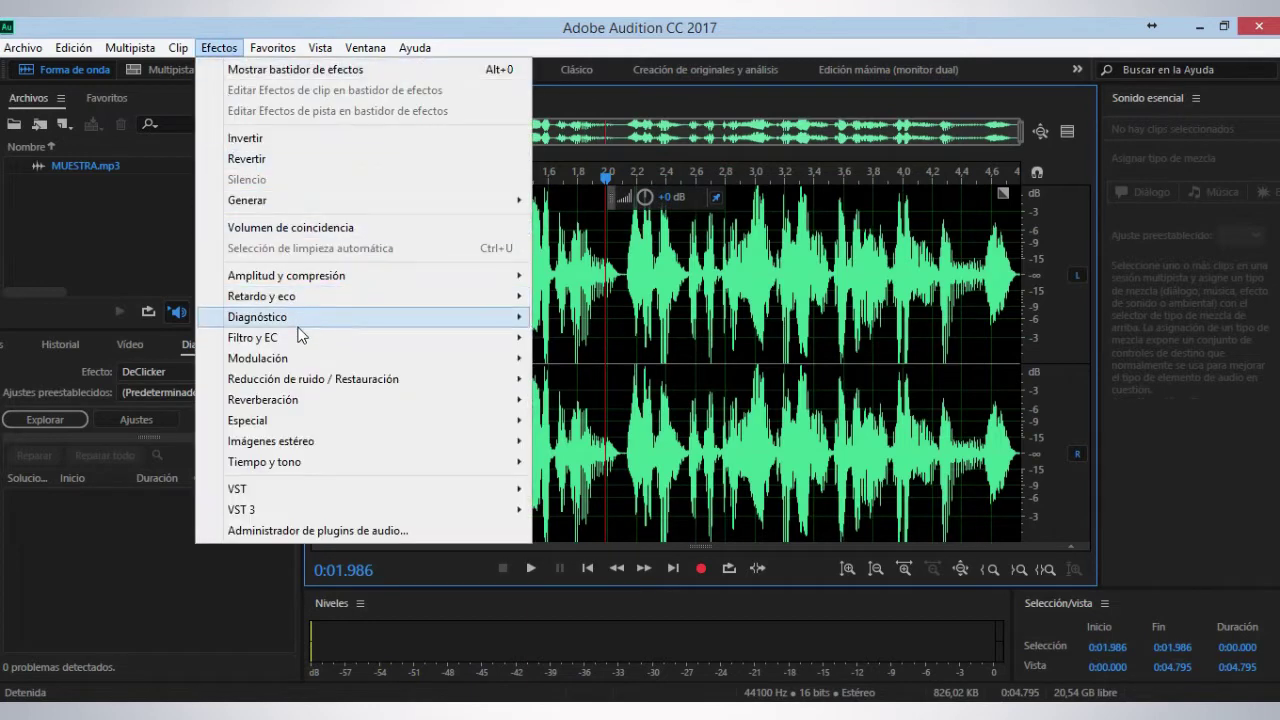
pyautogui.moveTo(293, 340)
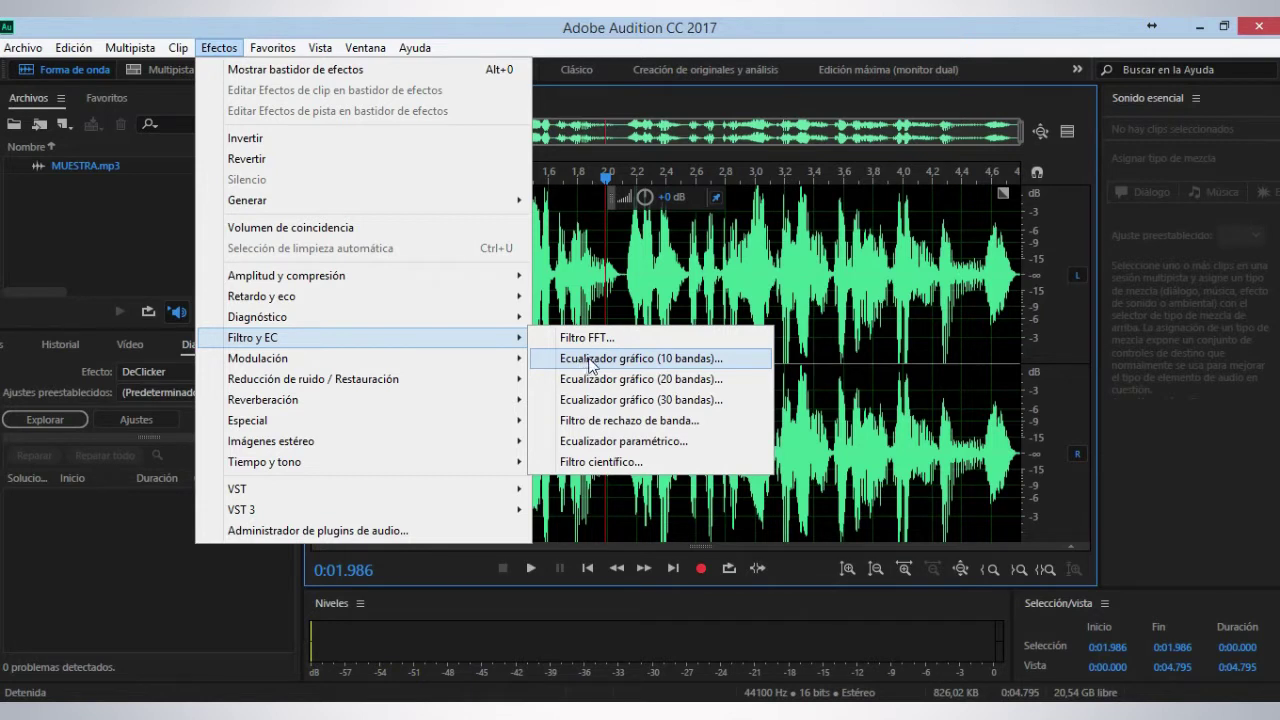
pyautogui.click(668, 400)
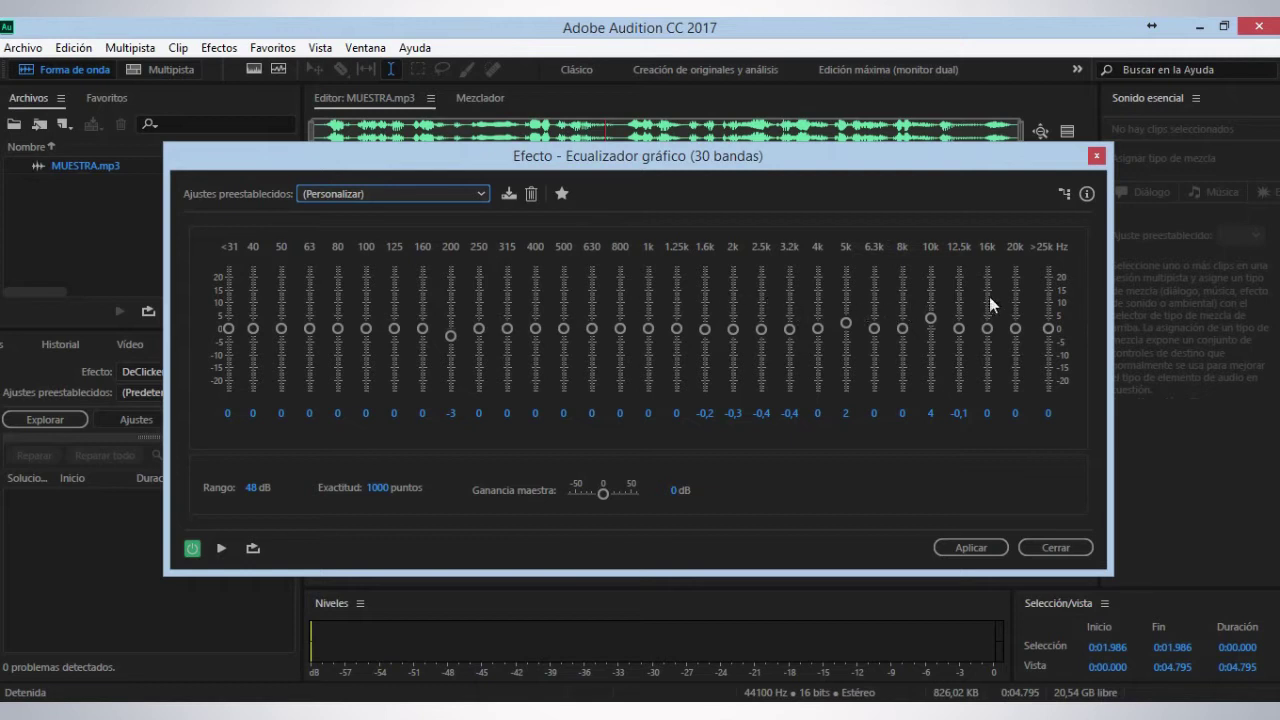
pyautogui.click(1095, 155)
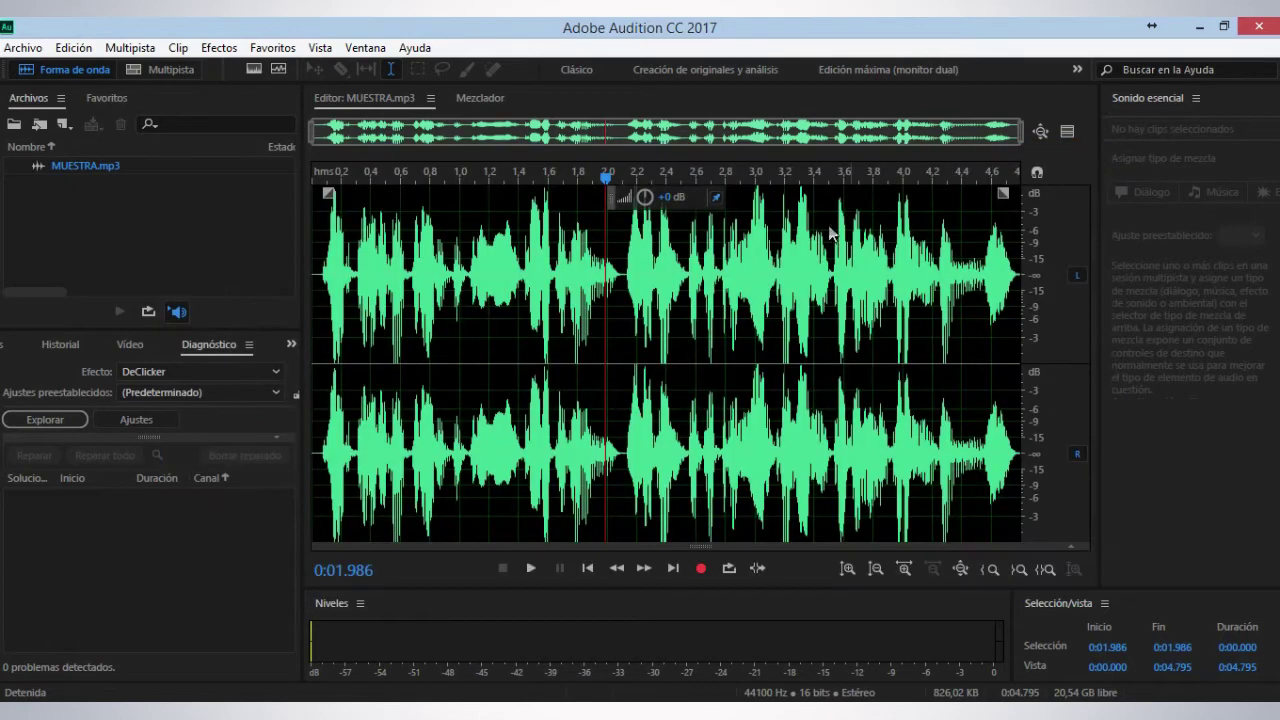
# Step: Open the 10-band graphic equalizer effect and reset its bands with the (Predeterminado) preset
pyautogui.click(224, 55)
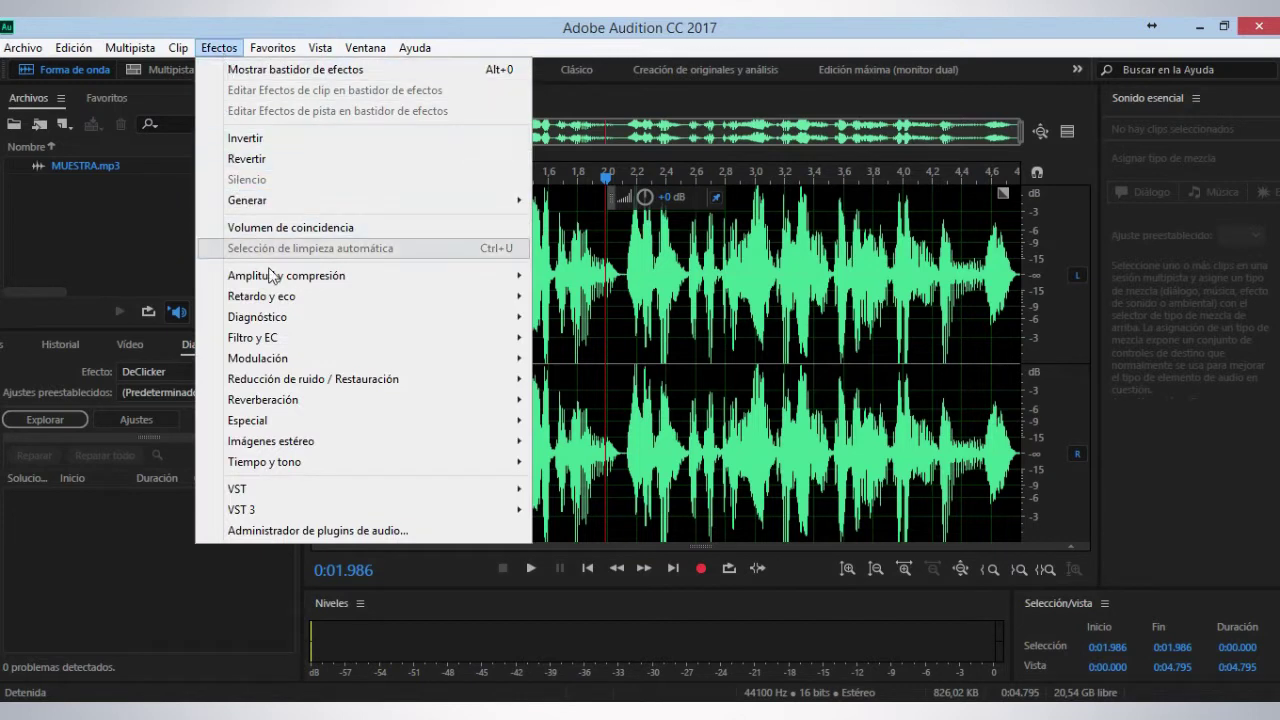
pyautogui.moveTo(281, 297)
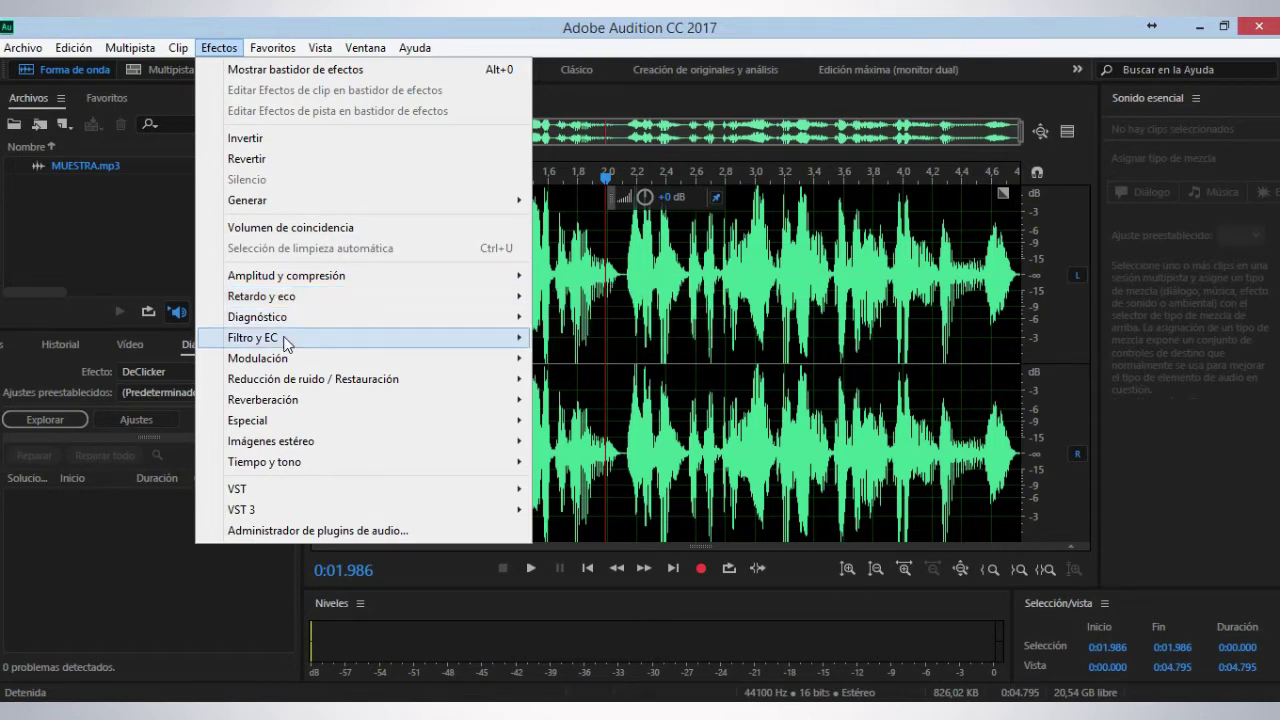
pyautogui.moveTo(287, 343)
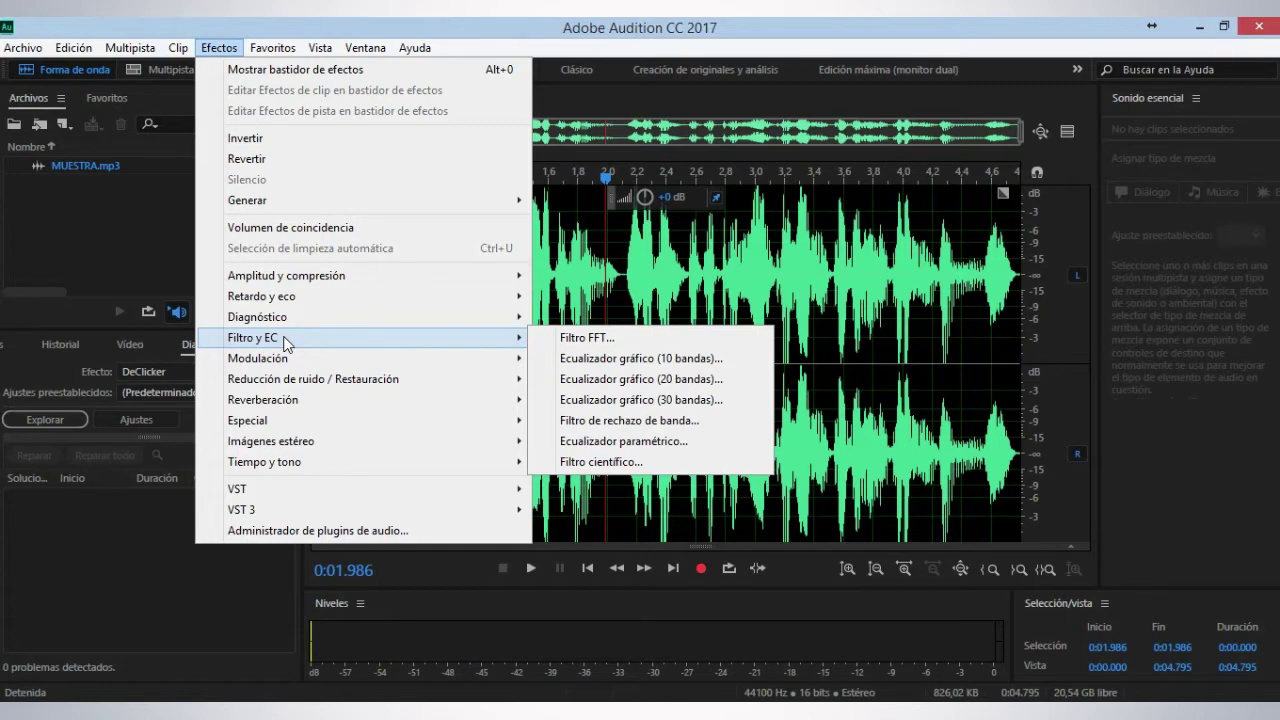
pyautogui.click(590, 359)
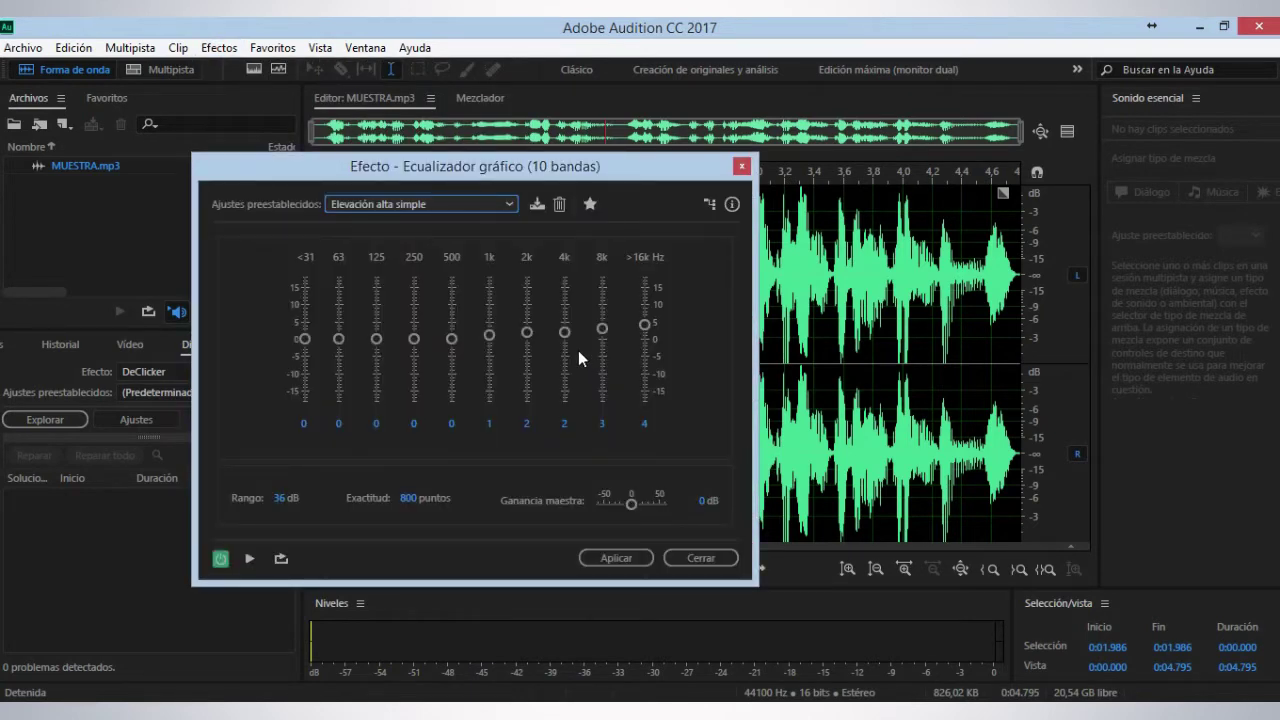
pyautogui.click(513, 207)
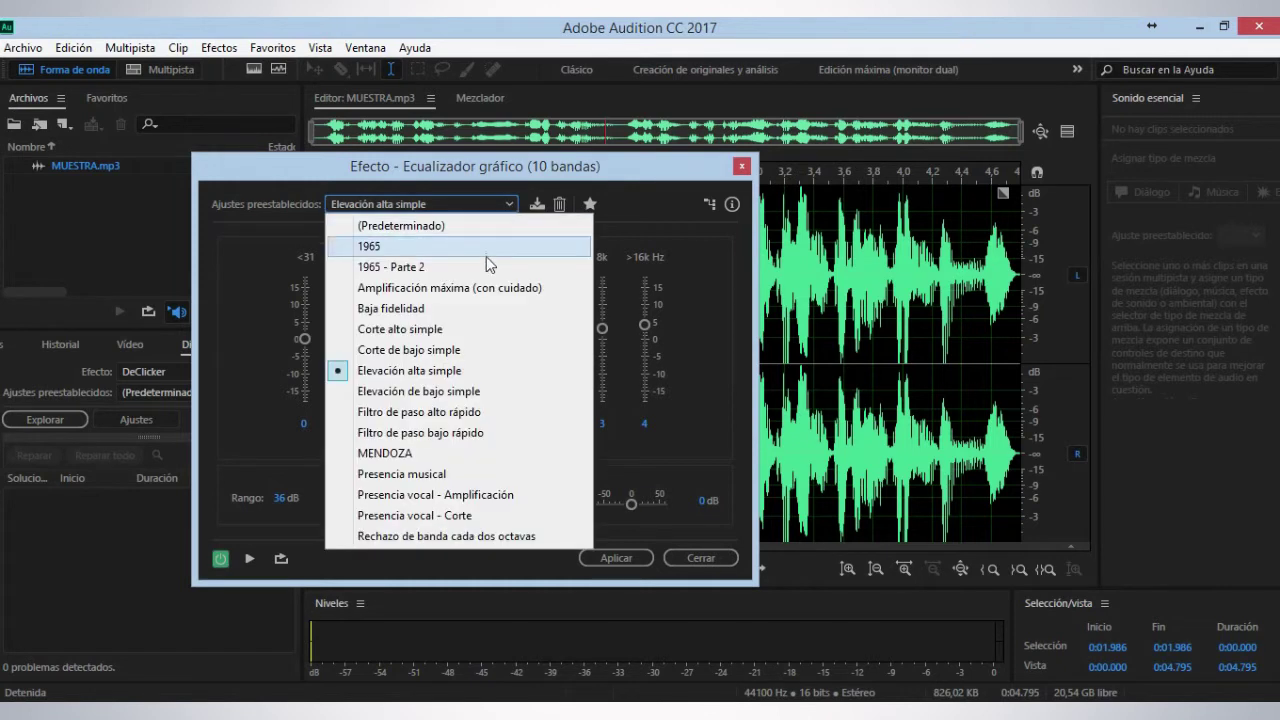
pyautogui.click(430, 226)
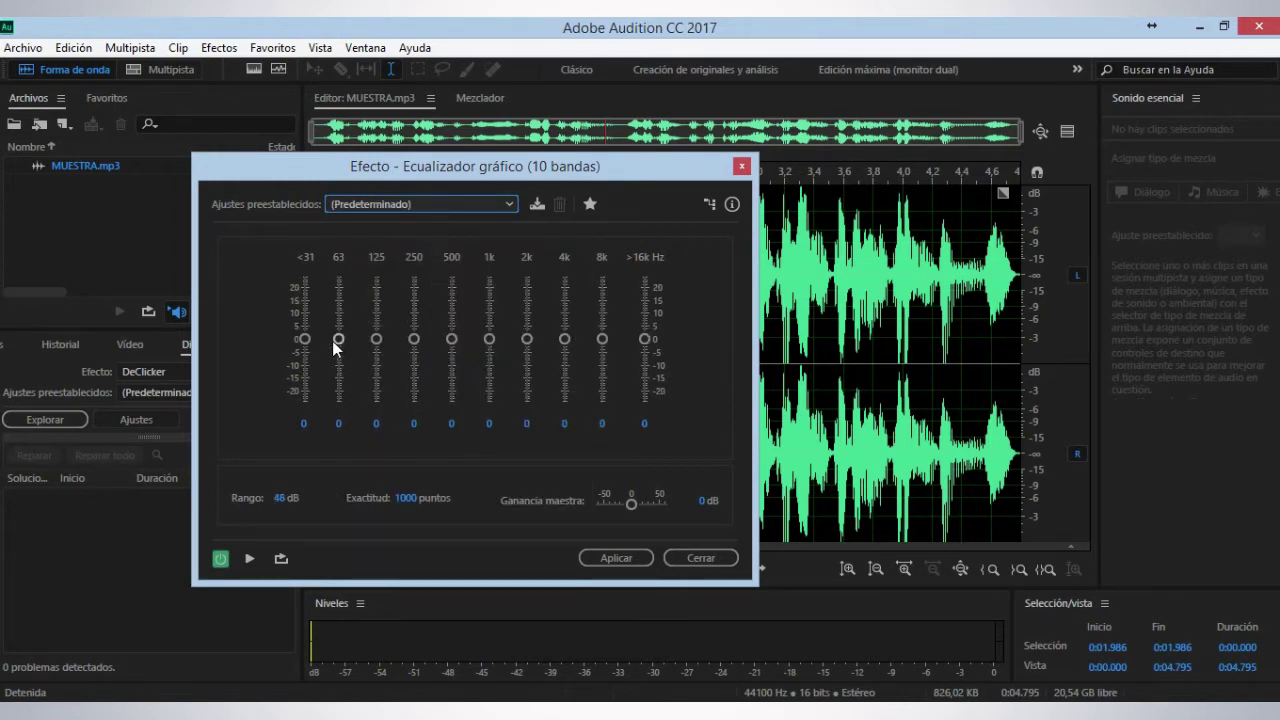
# Step: Raise the low bands to about 6.9 at <31 Hz, 9.8 at 63 Hz and 6.9 at 125 Hz while previewing the audio
pyautogui.click(250, 558)
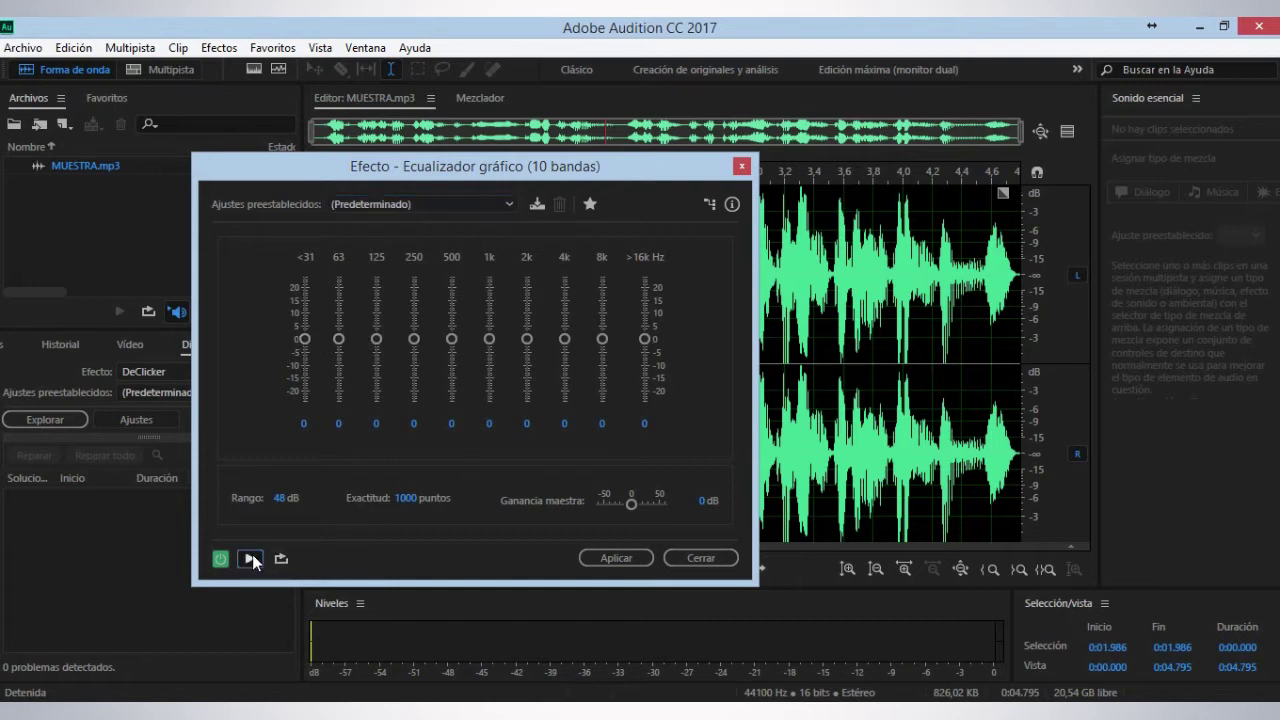
pyautogui.click(251, 558)
pyautogui.moveTo(340, 340); pyautogui.dragTo(339, 327)
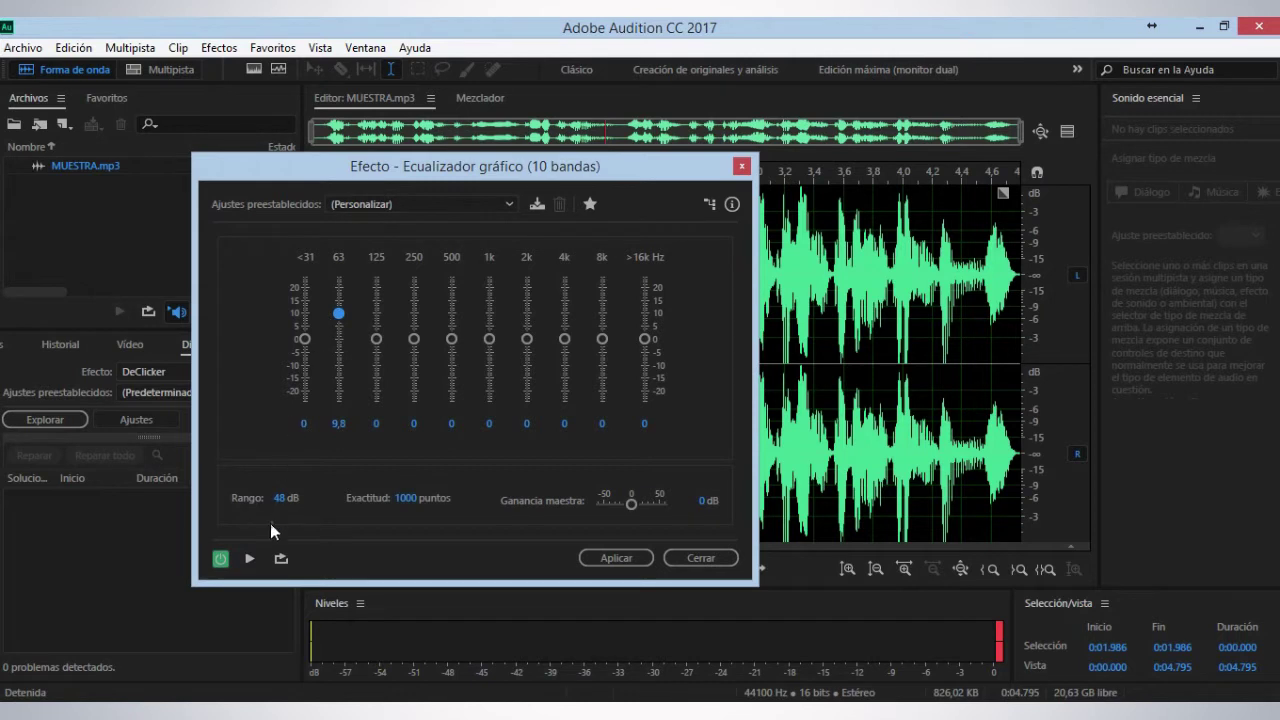
pyautogui.click(250, 558)
pyautogui.moveTo(304, 339); pyautogui.dragTo(306, 322)
pyautogui.click(250, 558)
pyautogui.moveTo(376, 339); pyautogui.dragTo(375, 315)
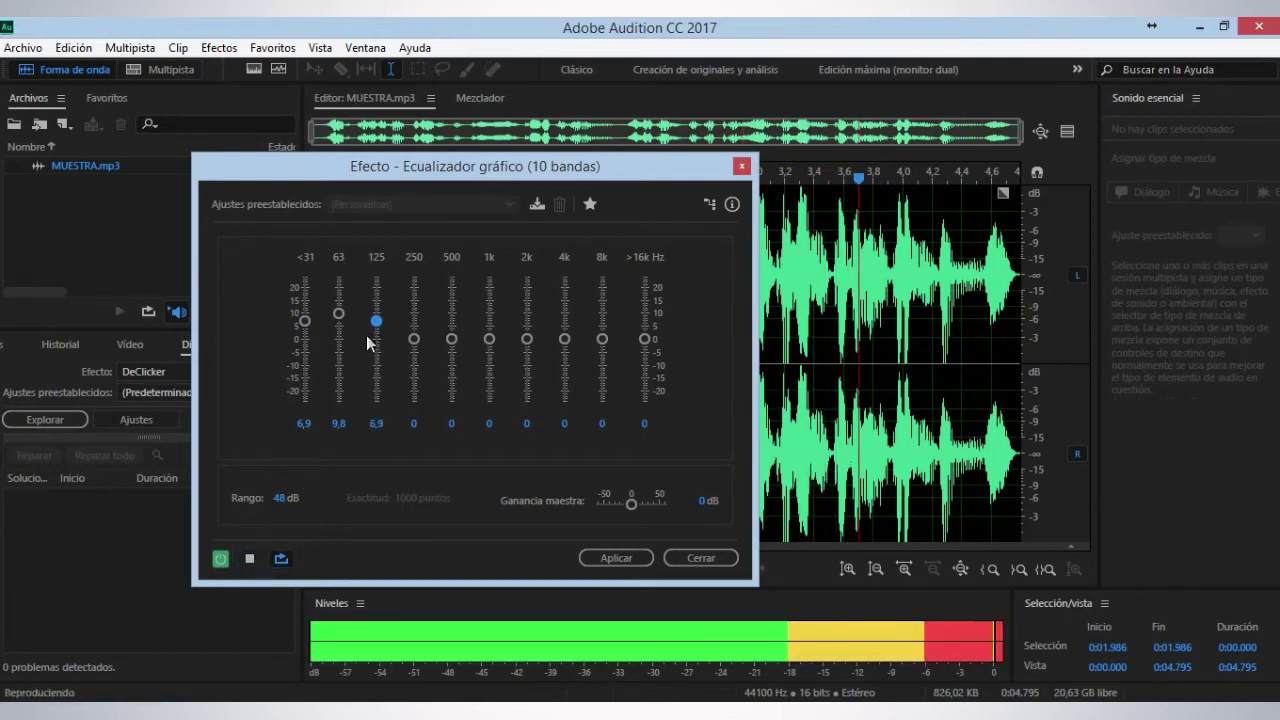
pyautogui.click(251, 559)
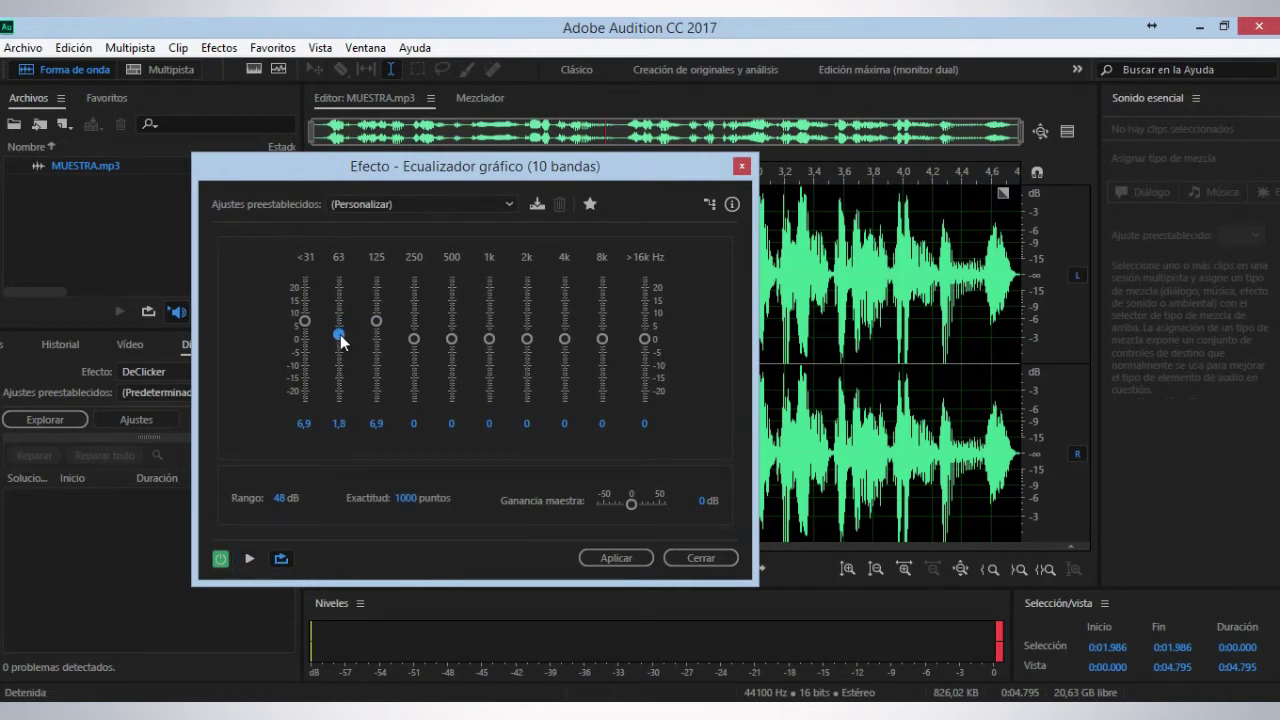
# Step: From the (Predeterminado) preset, raise 250 Hz to about 3.3, 500 Hz to 7.6, 1k to 5.1 and 2k to 4, and preview the result
pyautogui.click(506, 206)
pyautogui.click(436, 228)
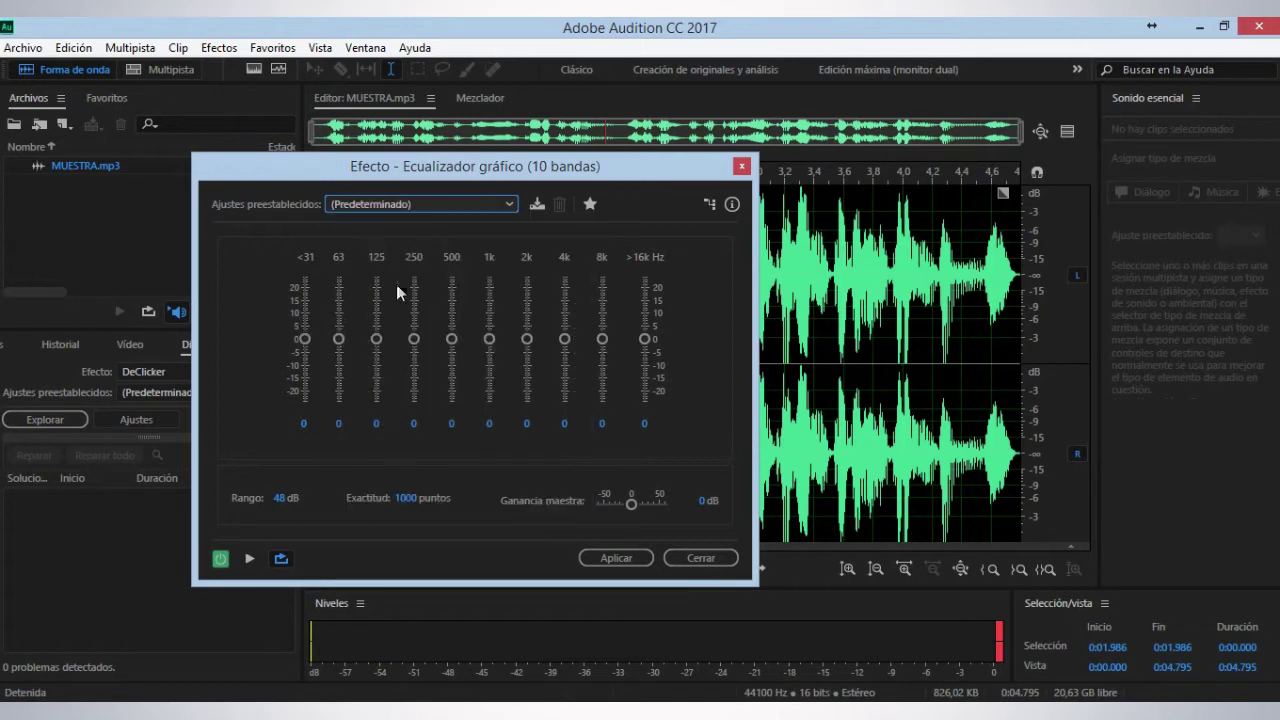
pyautogui.moveTo(454, 340); pyautogui.dragTo(527, 328)
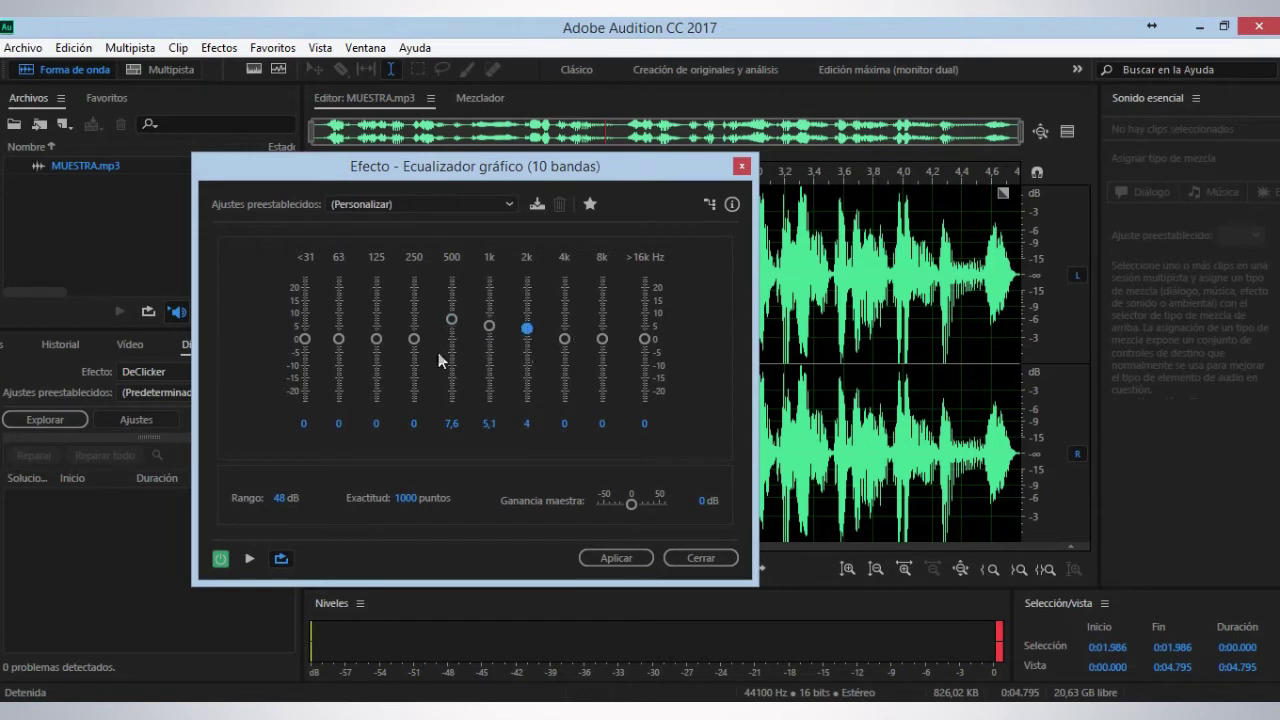
pyautogui.moveTo(413, 339); pyautogui.dragTo(420, 331)
pyautogui.click(250, 558)
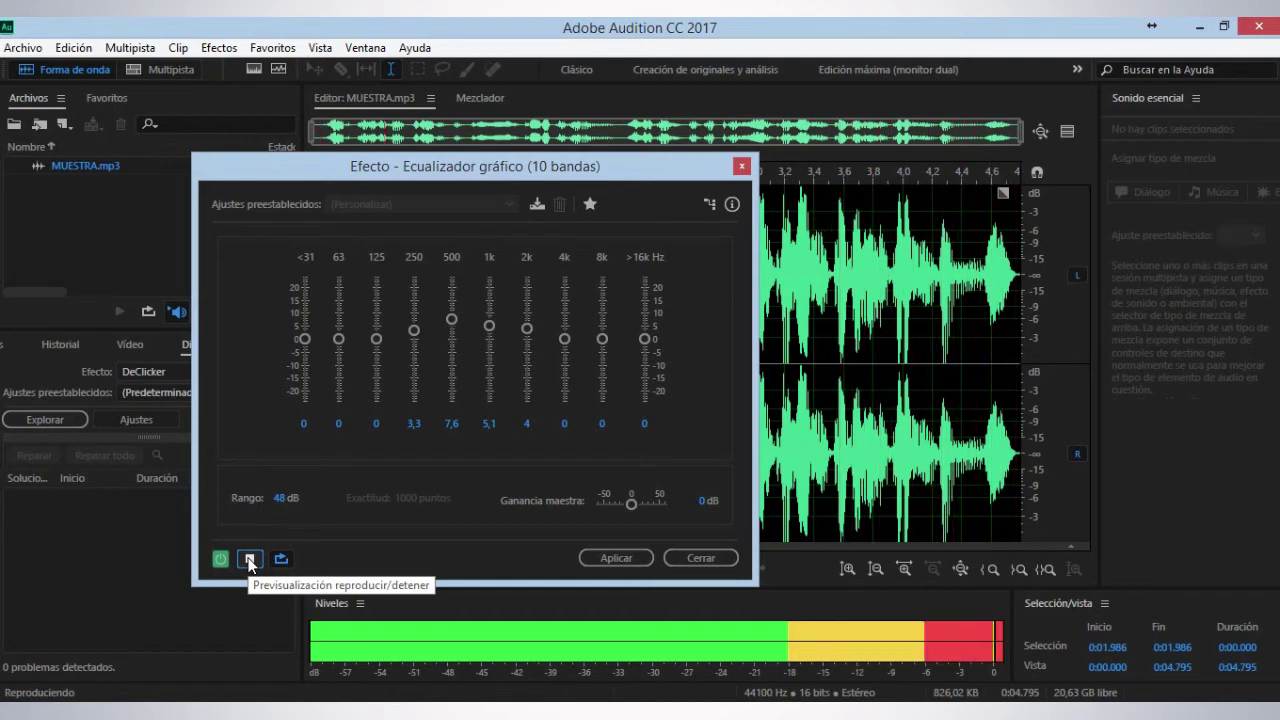
pyautogui.click(250, 558)
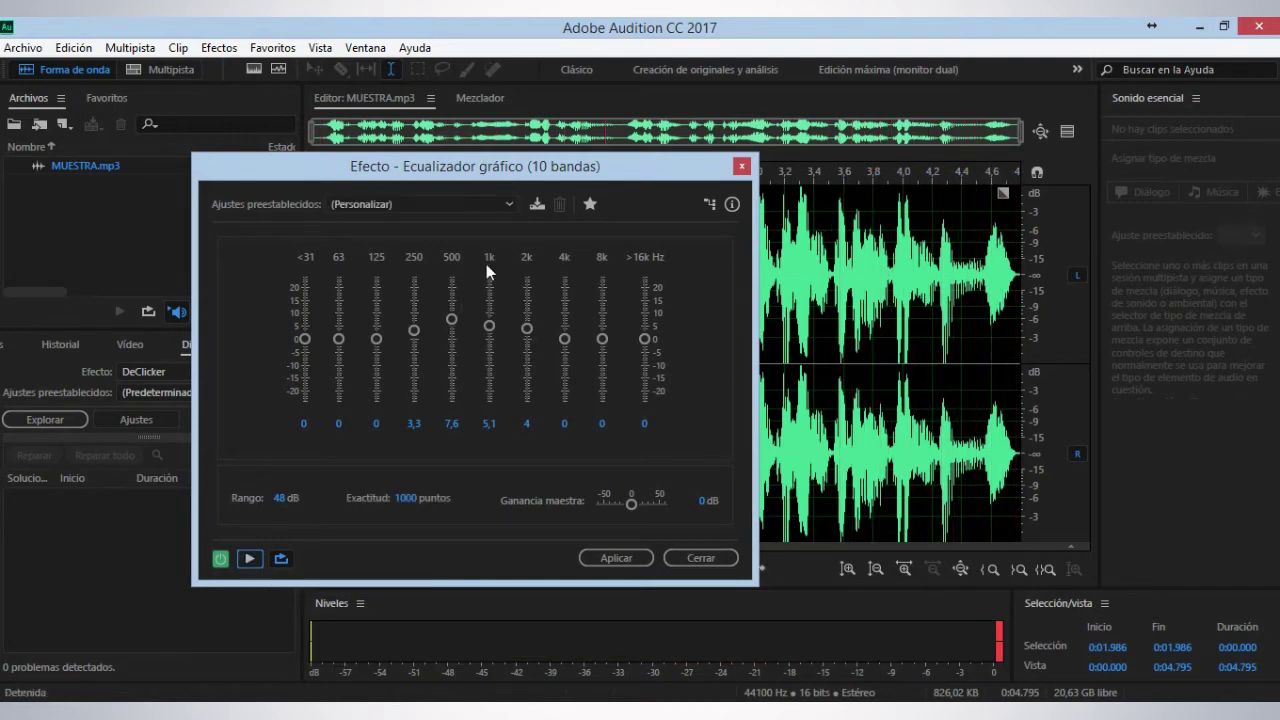
# Step: From the (Predeterminado) preset, raise the high bands to about 4.7 at 4k, 8.7 at 8k and 9.1 at >16k Hz while previewing
pyautogui.click(510, 205)
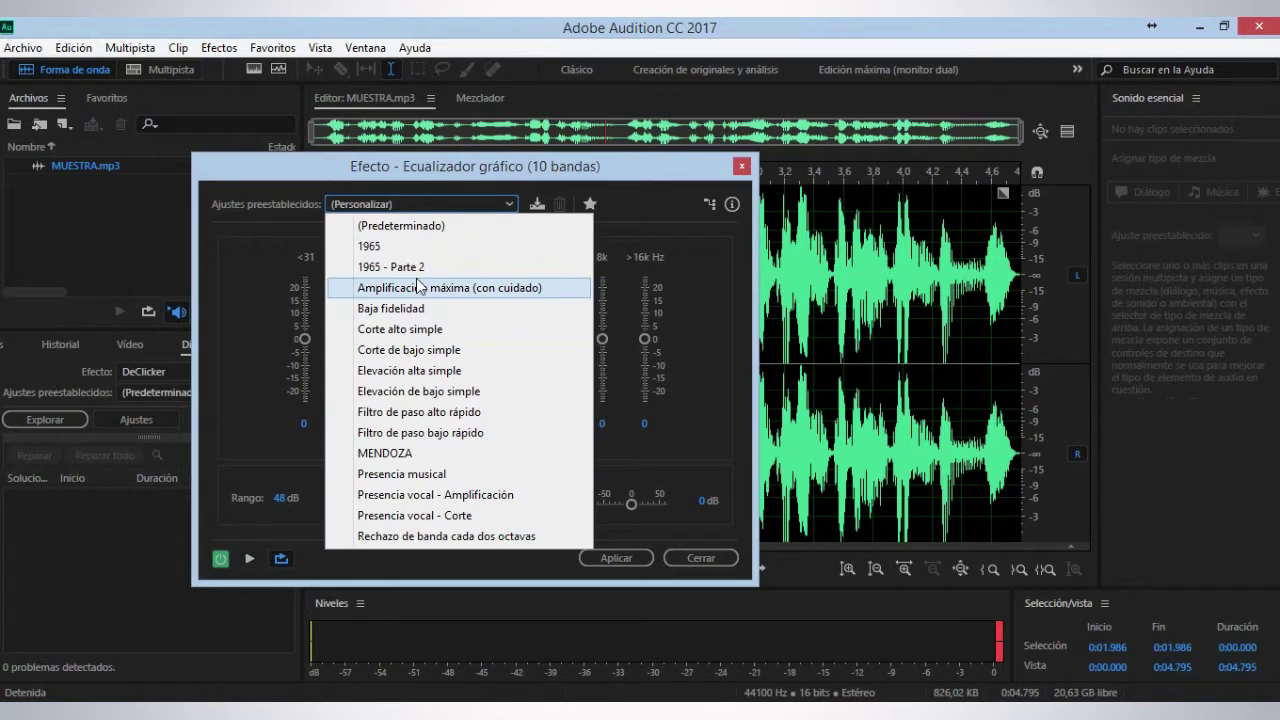
pyautogui.click(422, 228)
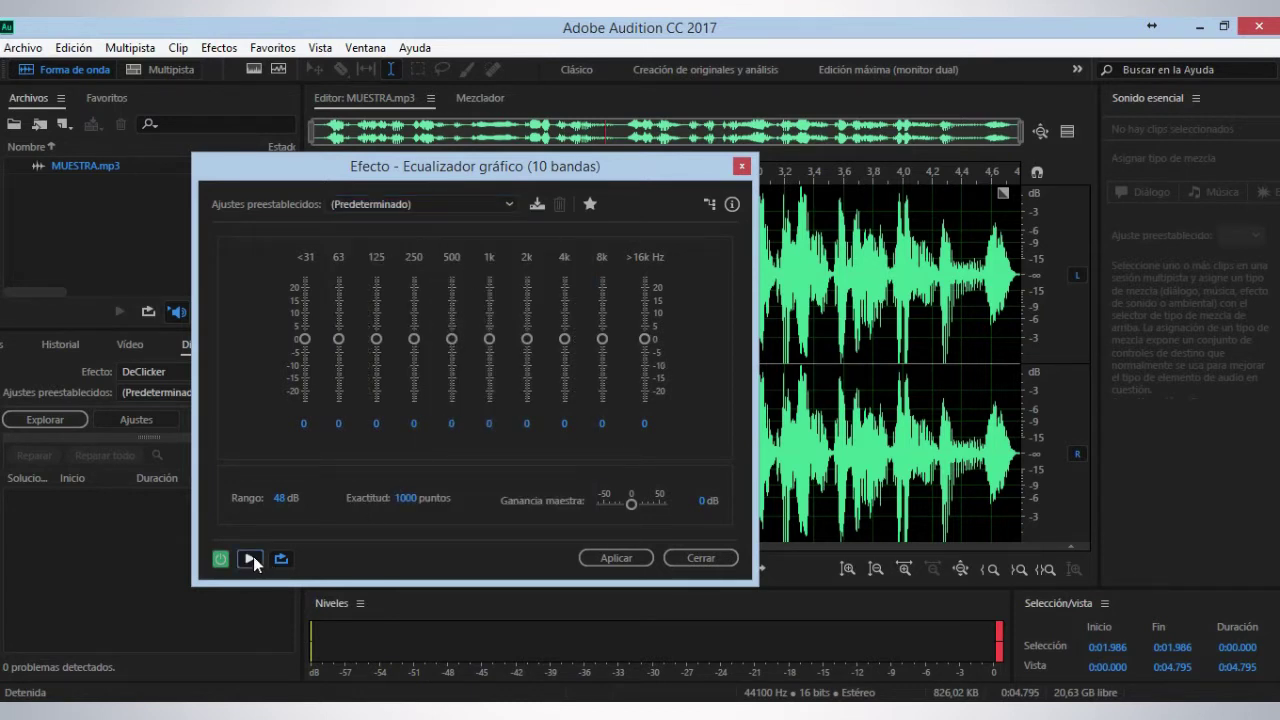
pyautogui.click(250, 558)
pyautogui.click(645, 338)
pyautogui.moveTo(645, 338); pyautogui.dragTo(565, 329)
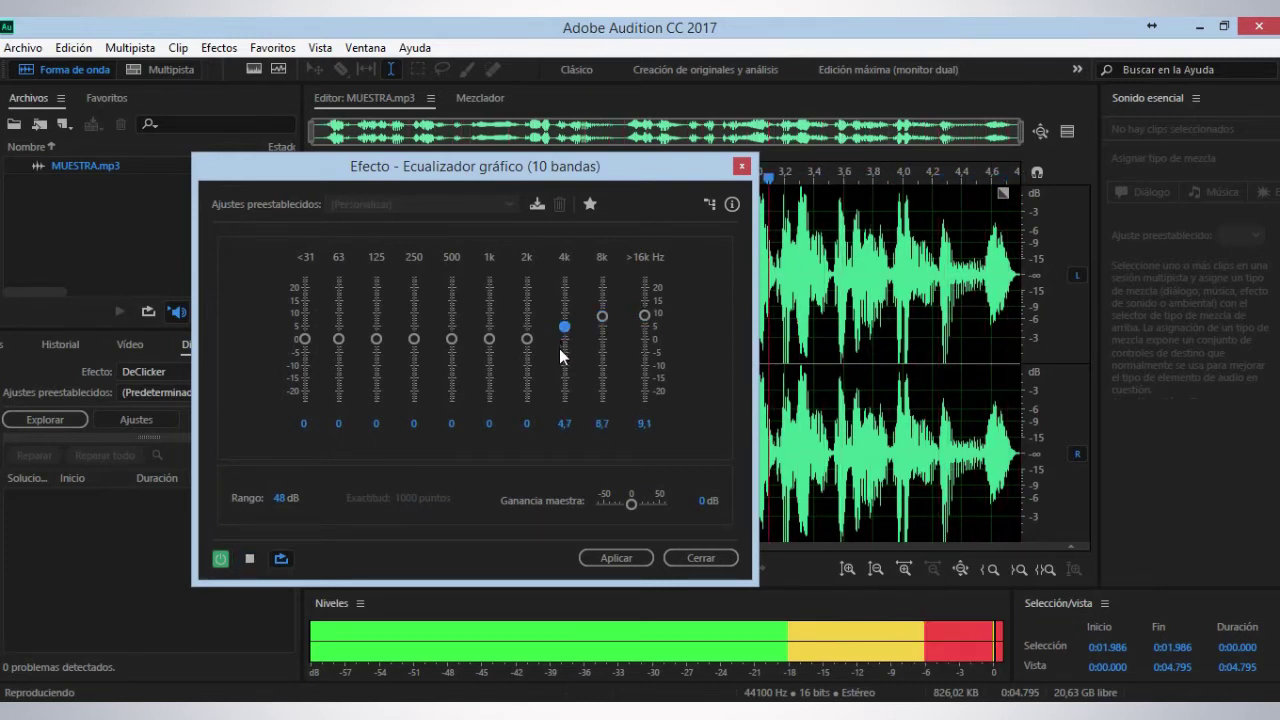
pyautogui.click(250, 559)
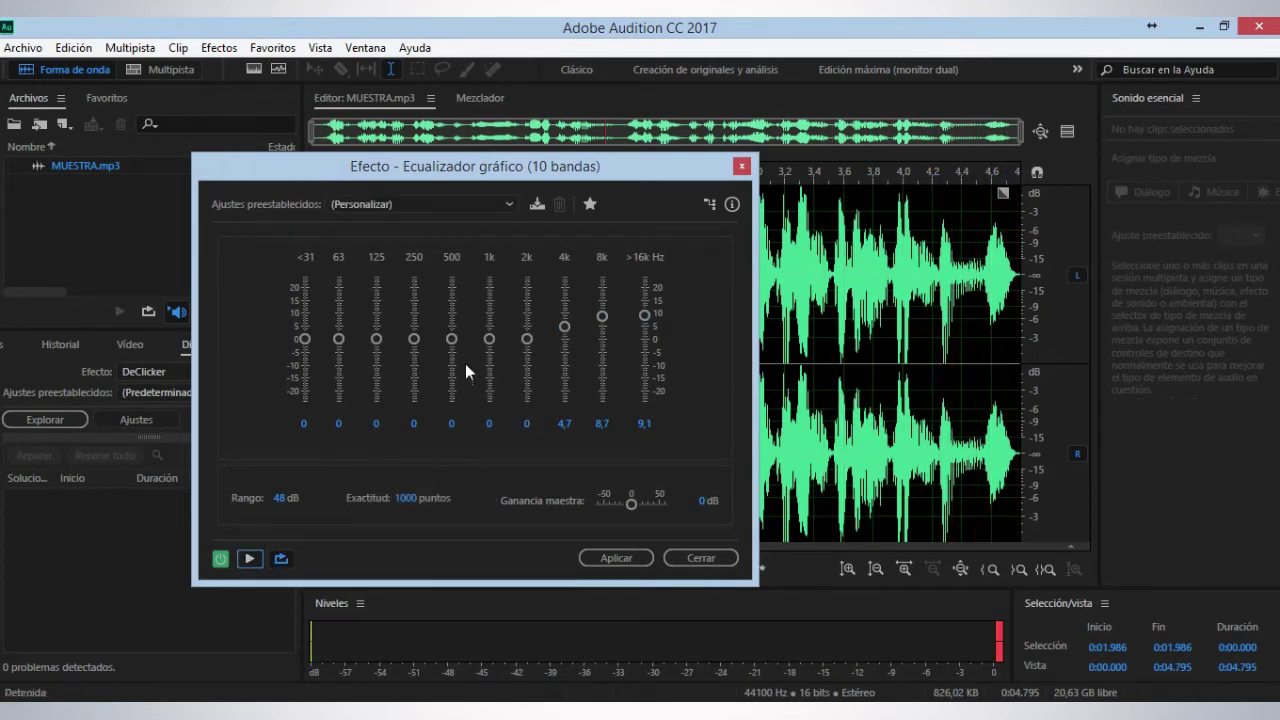
# Step: Load the Presencia musical equalizer preset and preview how it sounds on the sample
pyautogui.click(503, 210)
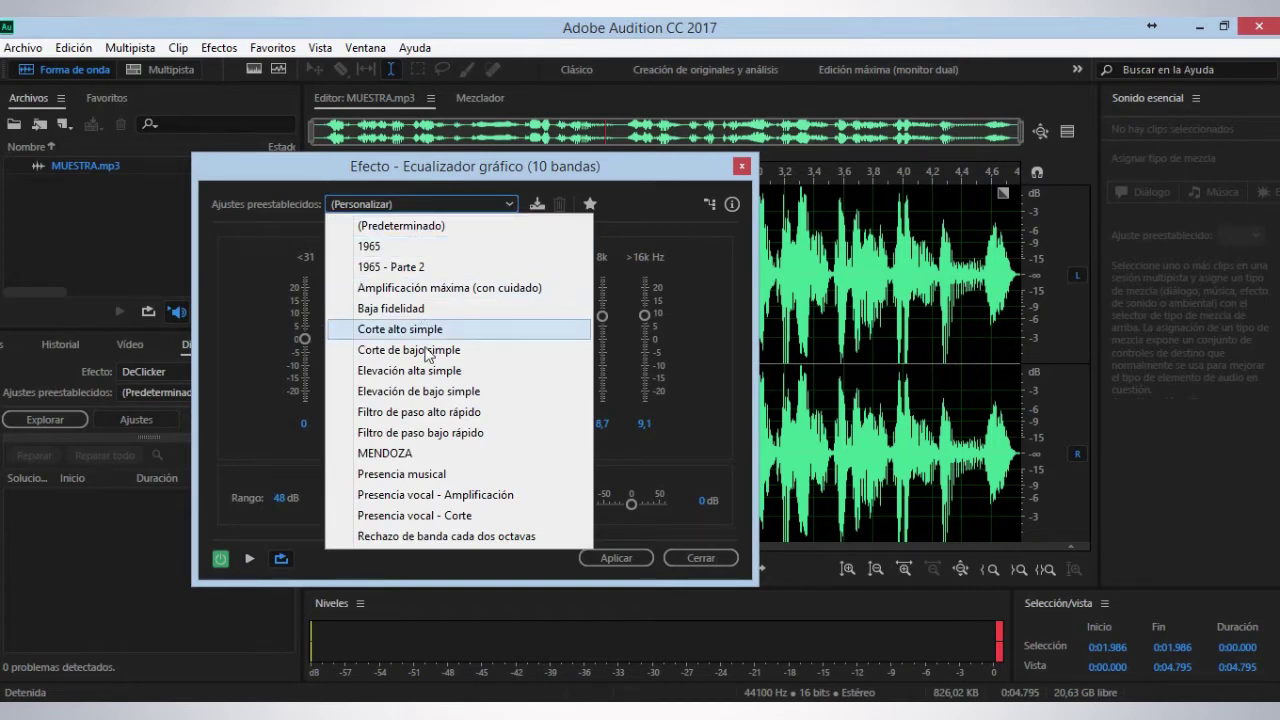
pyautogui.click(428, 474)
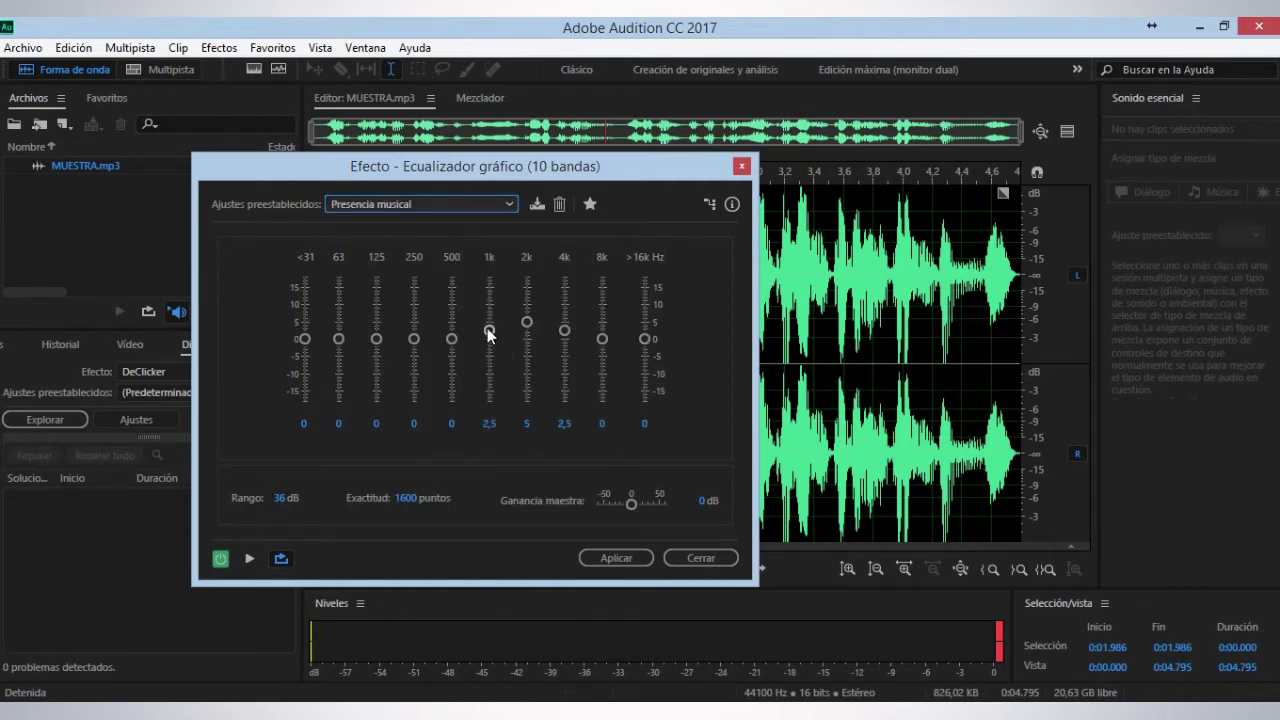
pyautogui.click(250, 558)
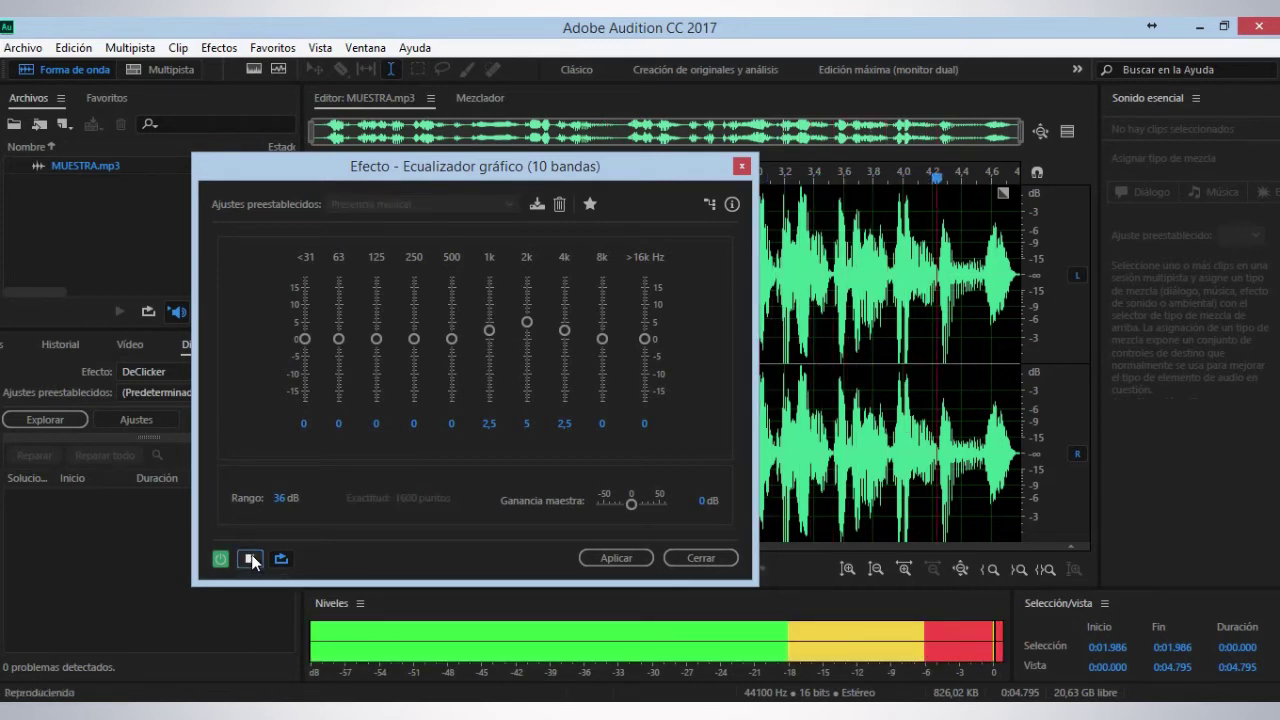
pyautogui.click(250, 558)
# Step: Load the Corte alto simple equalizer preset and preview its effect on the sample
pyautogui.click(508, 204)
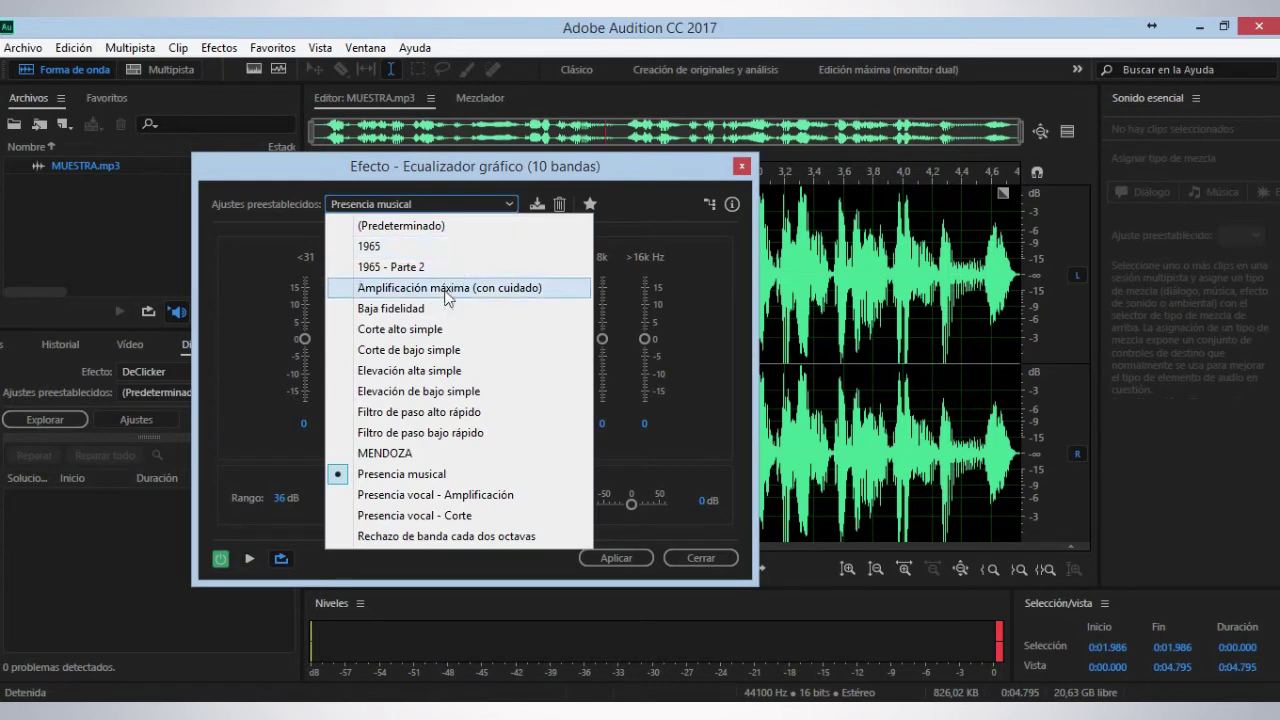
pyautogui.click(429, 331)
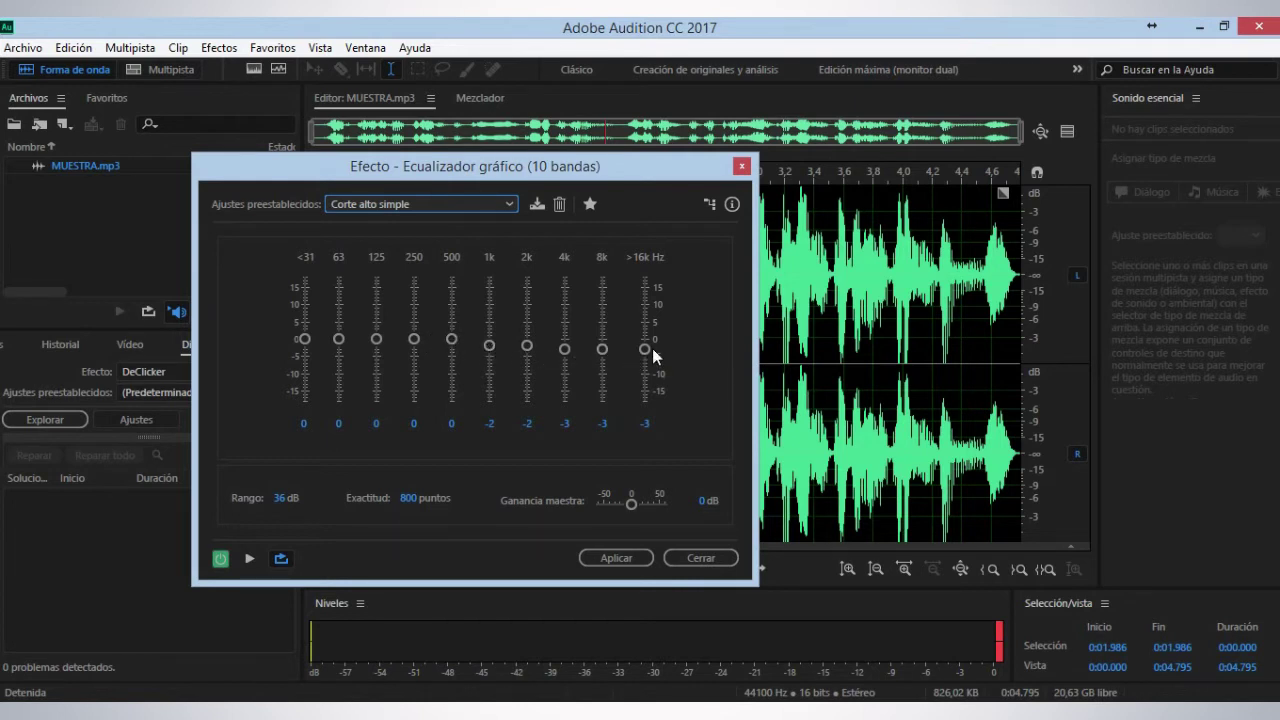
pyautogui.click(250, 558)
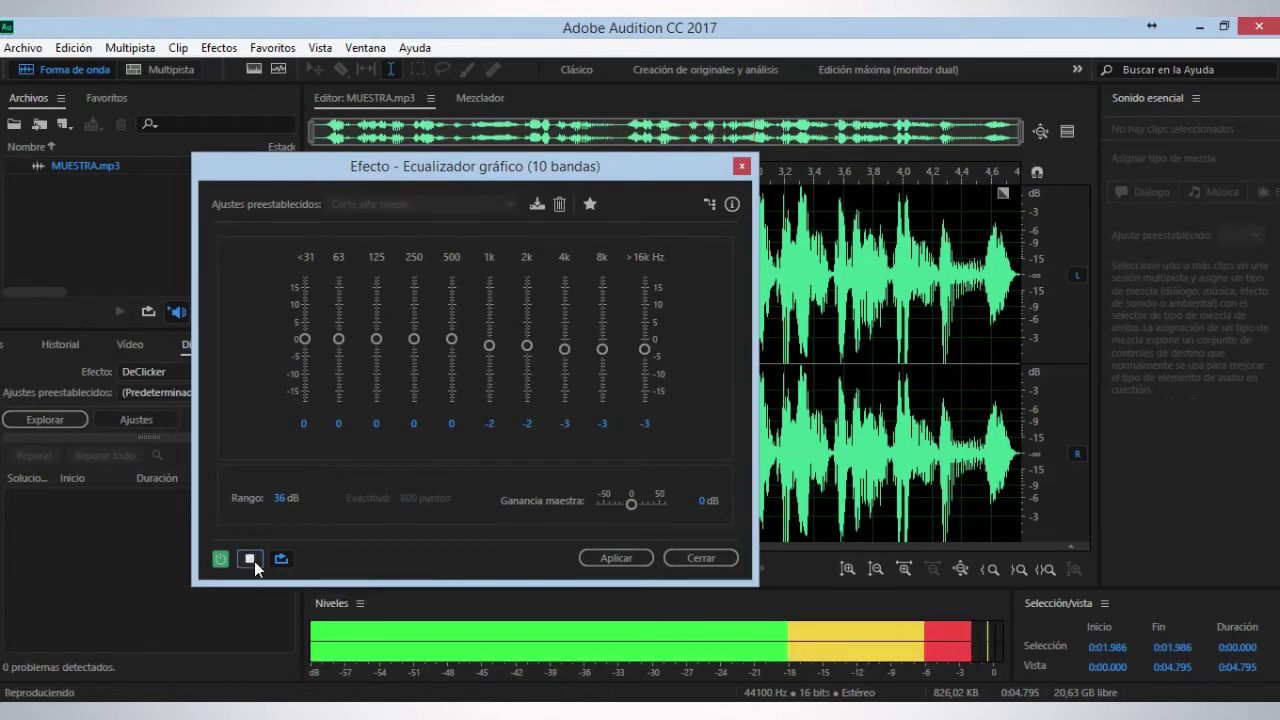
pyautogui.click(251, 559)
# Step: Load the Presencia vocal - Amplificación equalizer preset and listen to the sample with it
pyautogui.click(509, 204)
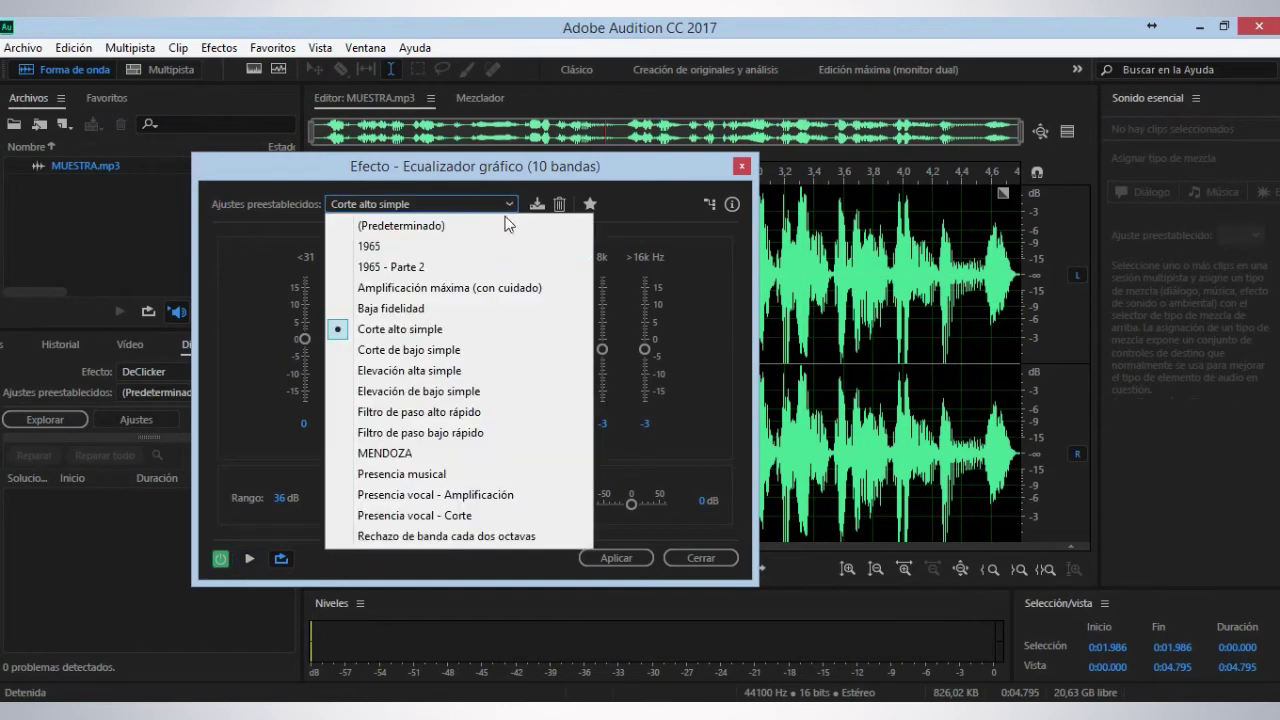
pyautogui.click(432, 495)
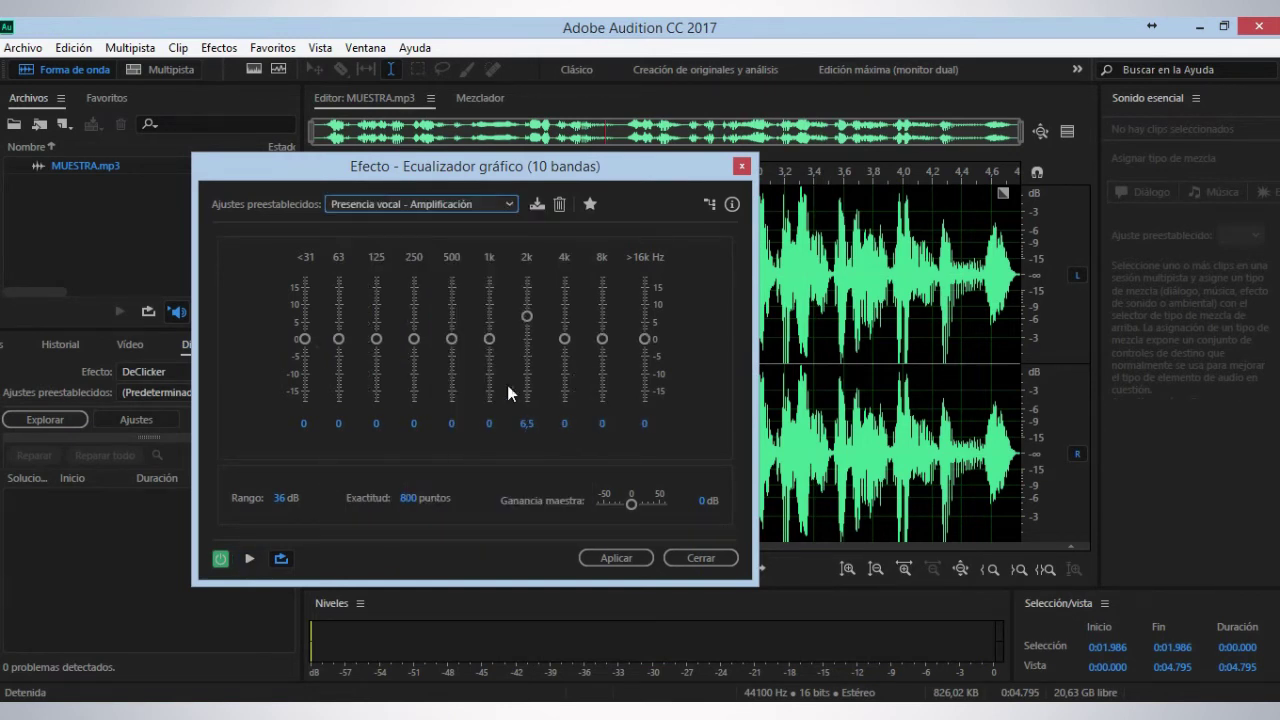
pyautogui.click(249, 558)
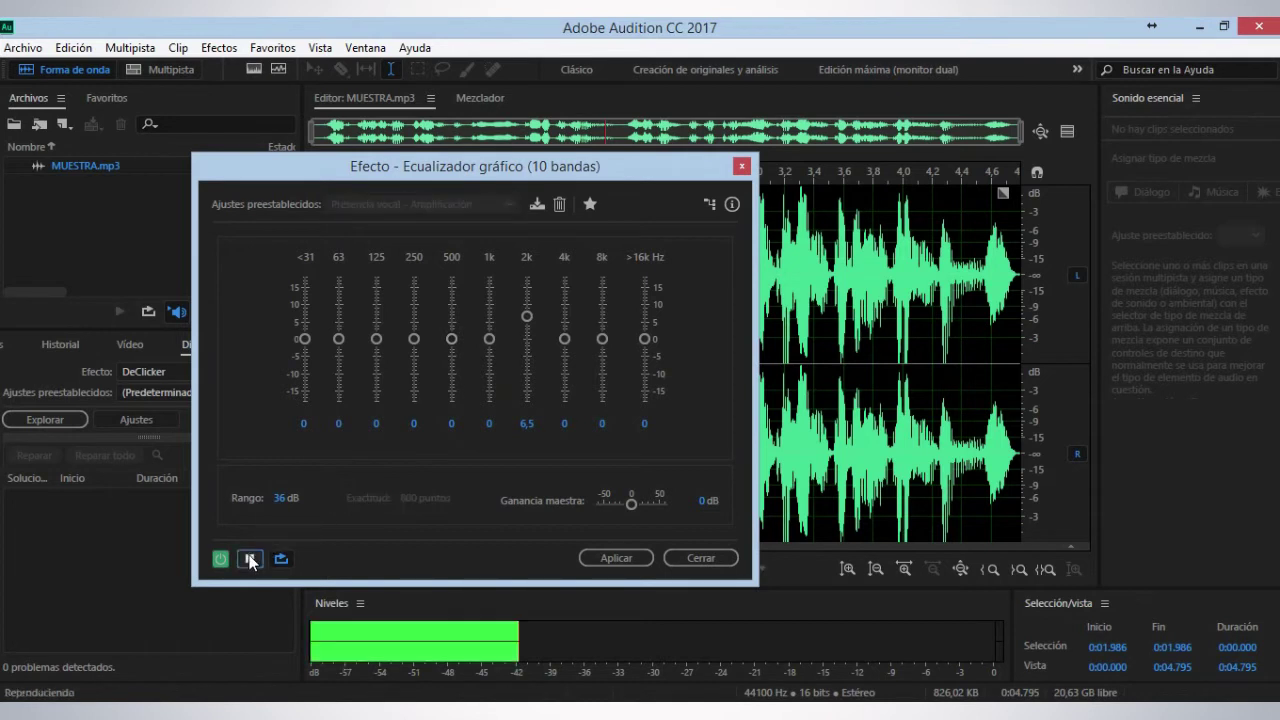
# Step: Load the Elevación de bajo simple equalizer preset and compare the sample with the effect bypassed and enabled
pyautogui.click(499, 202)
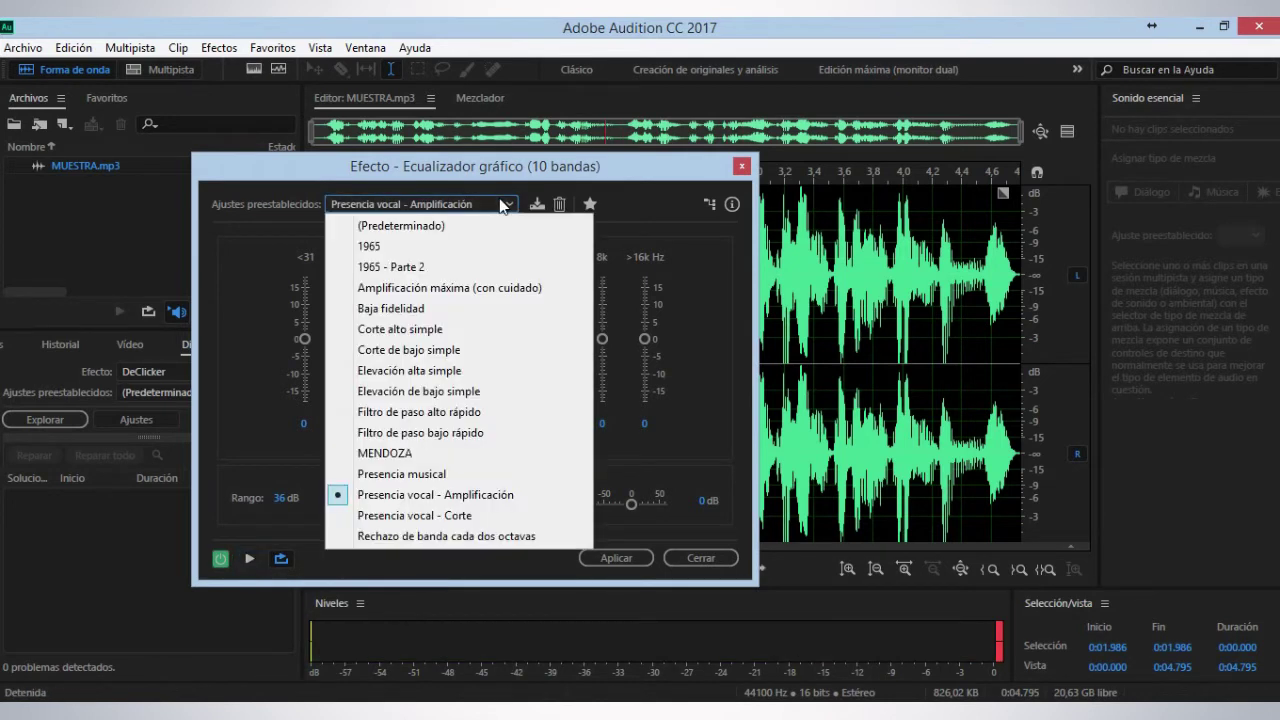
pyautogui.click(420, 391)
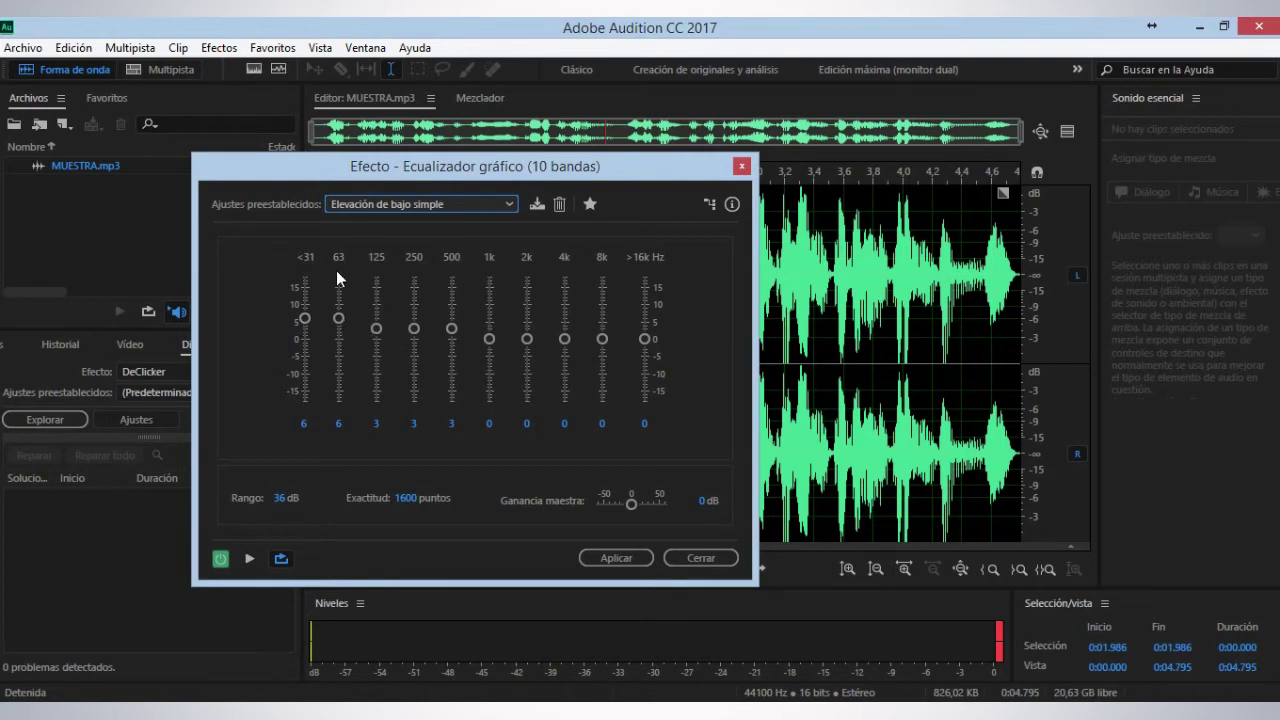
pyautogui.click(250, 559)
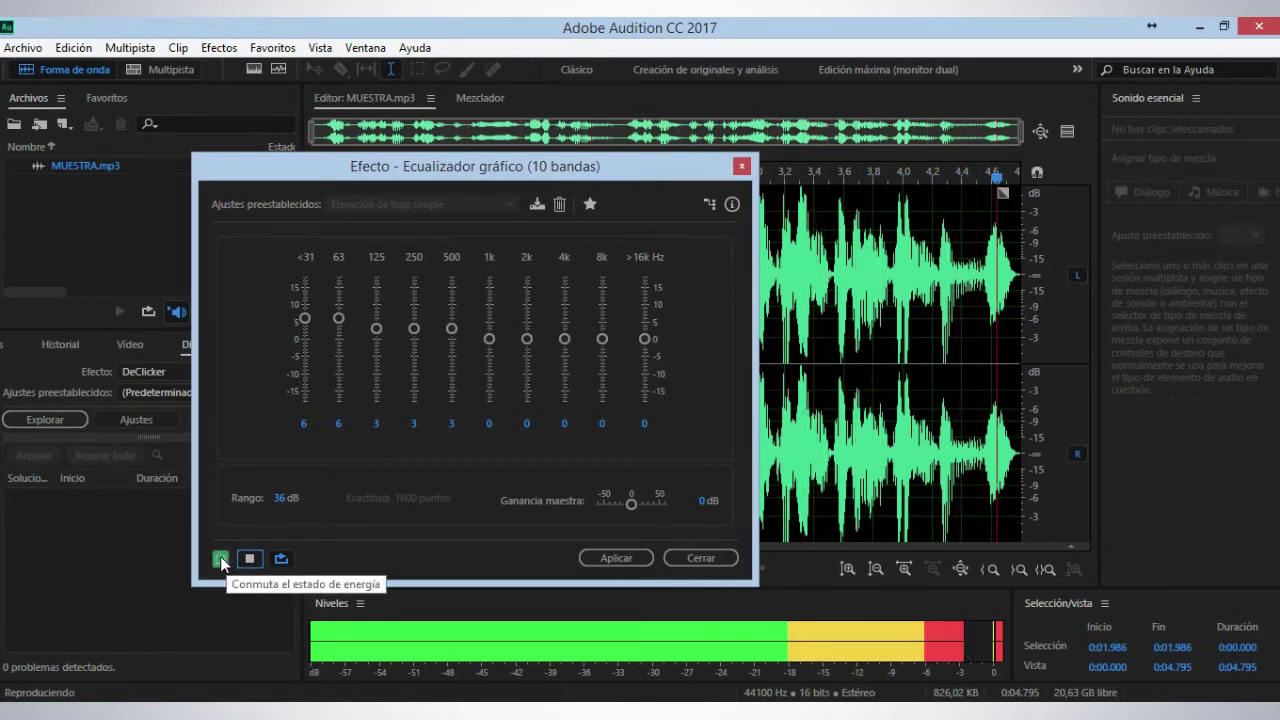
pyautogui.click(220, 559)
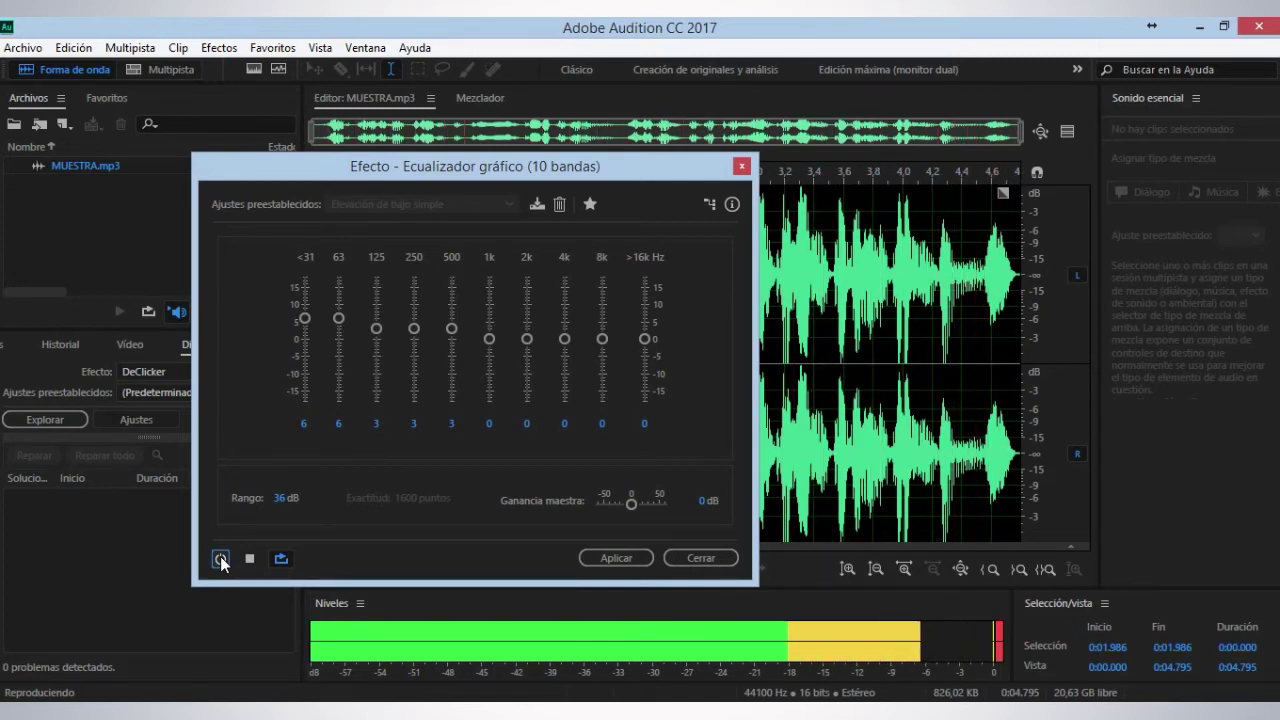
pyautogui.click(220, 559)
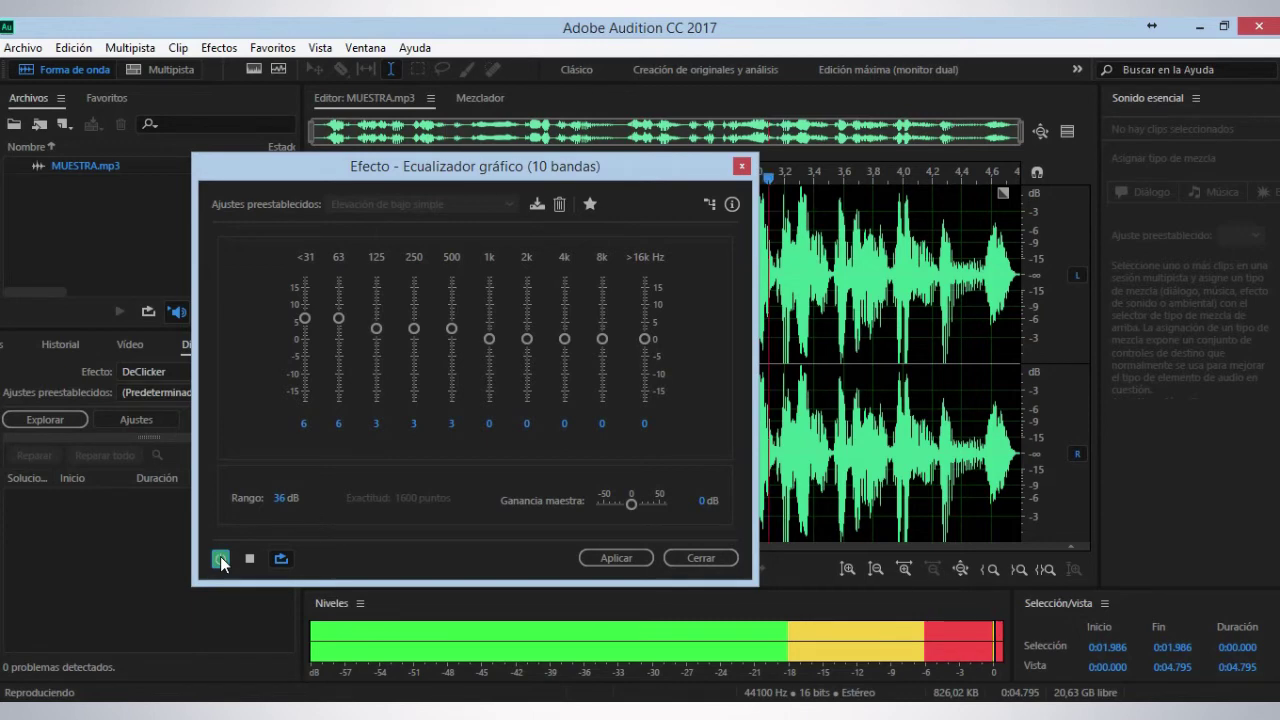
# Step: Apply the graphic equalizer to the sample and save MUESTRA.mp3
pyautogui.click(616, 558)
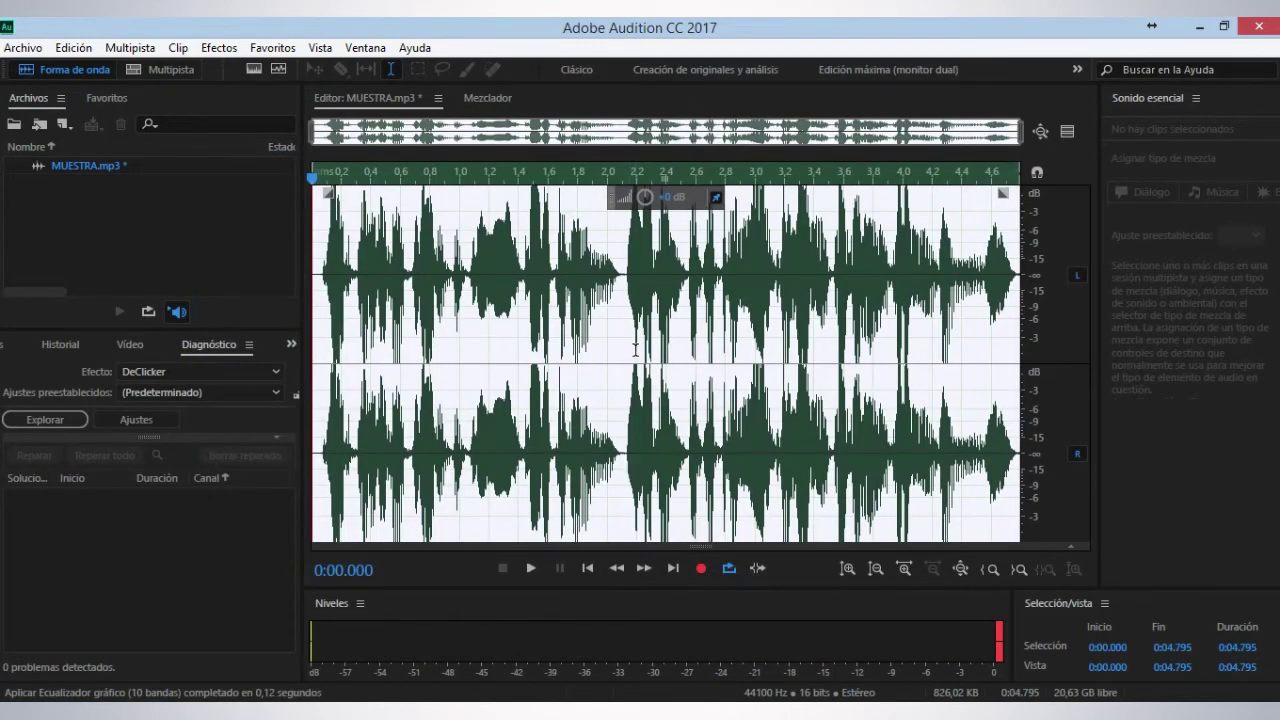
pyautogui.hotkey('ctrl', 's')
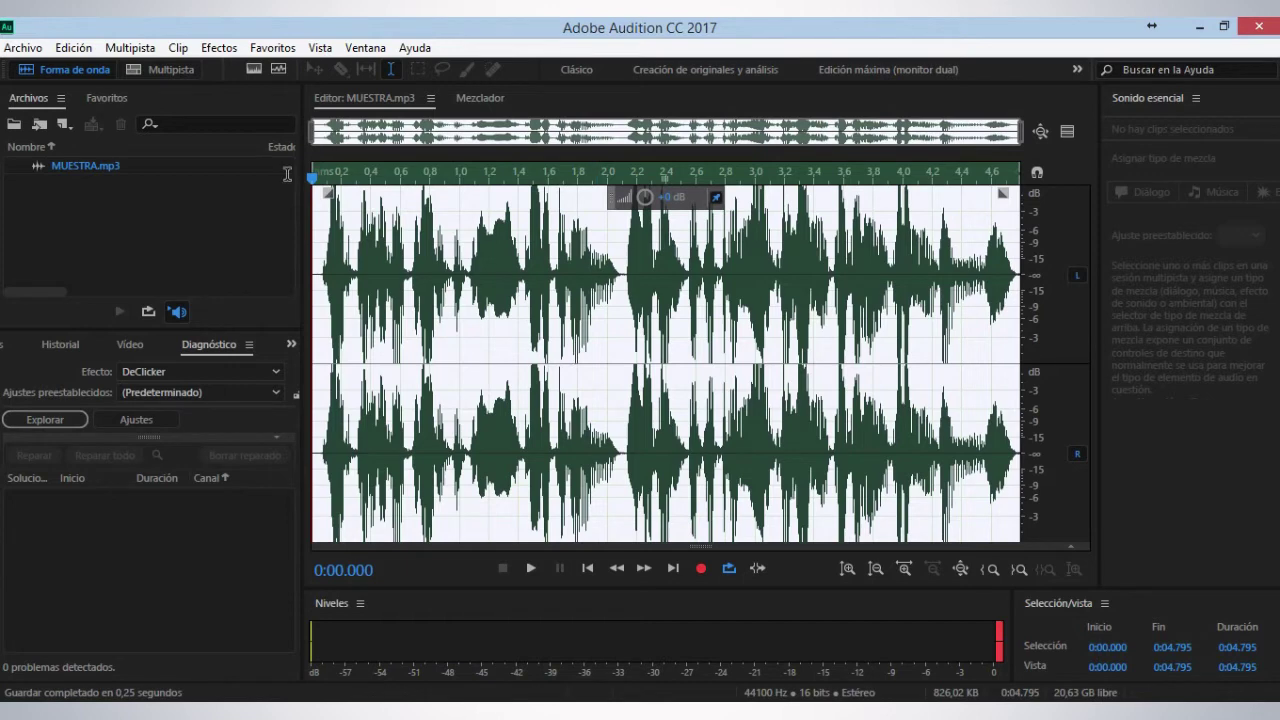
# Step: Open the Reverberación de estudio effect for the sample and preview it with its current settings
pyautogui.click(265, 47)
pyautogui.click(185, 23)
pyautogui.click(219, 47)
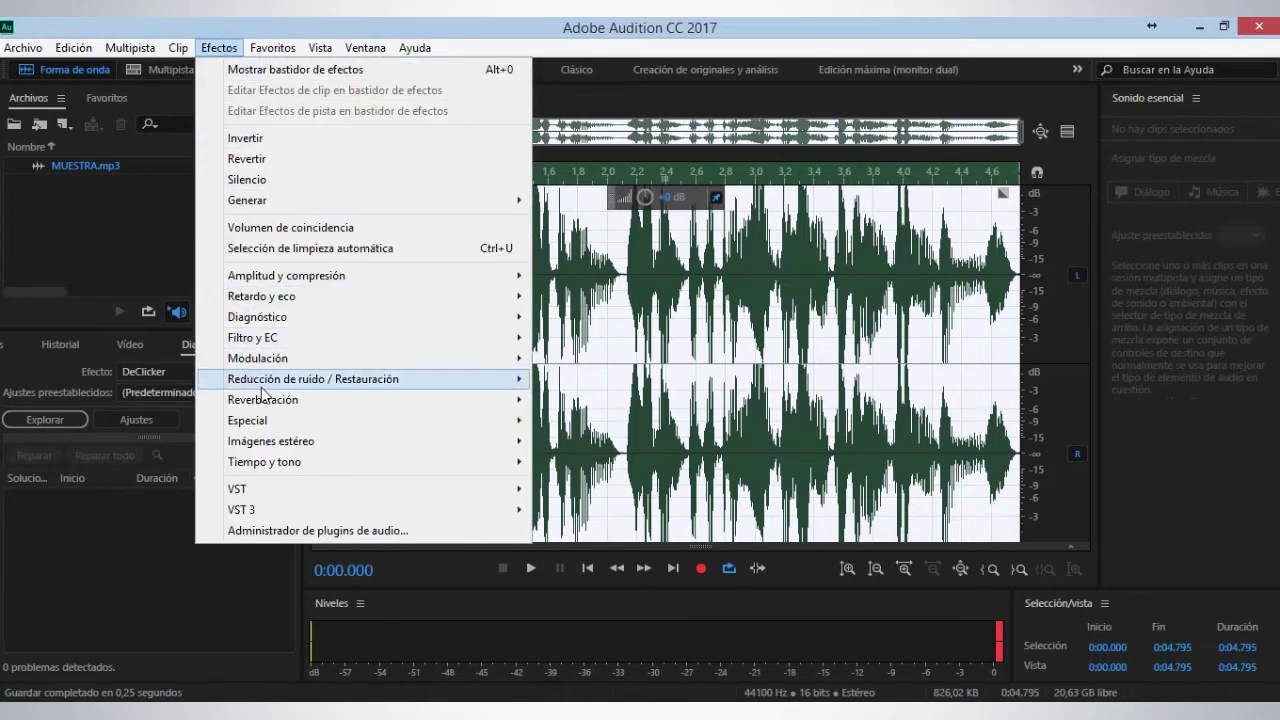
pyautogui.moveTo(265, 400)
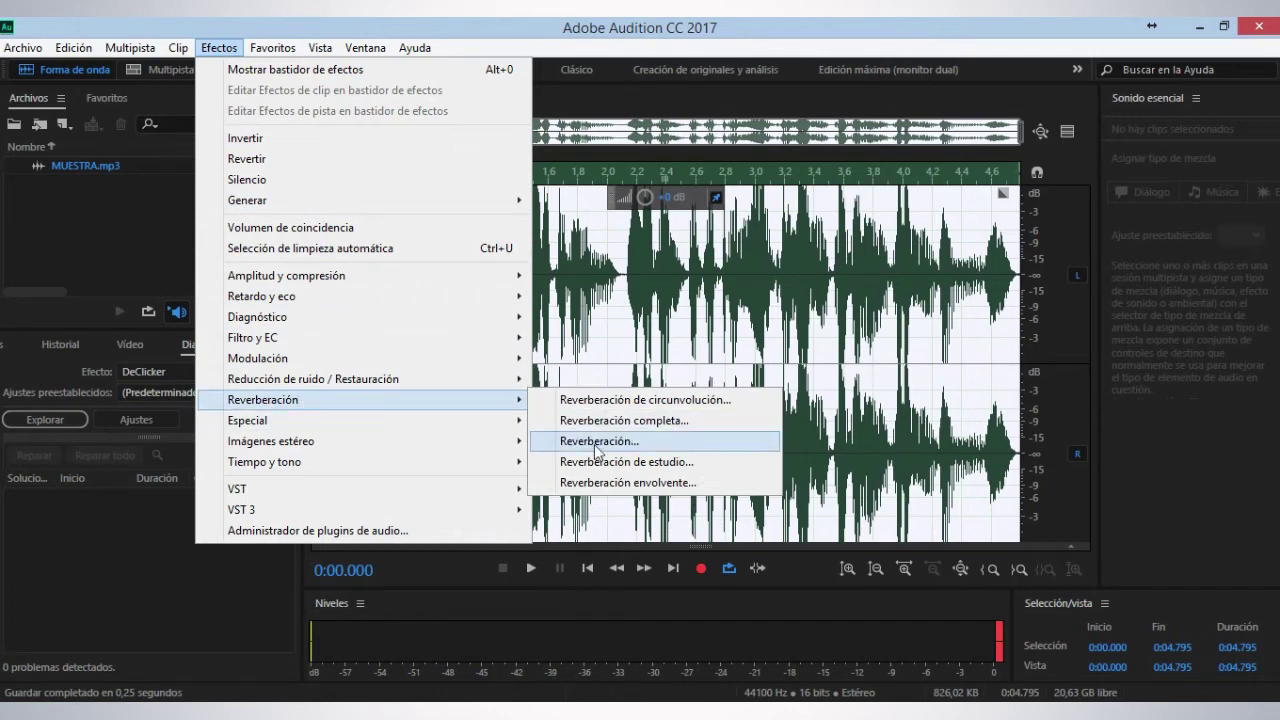
pyautogui.click(622, 462)
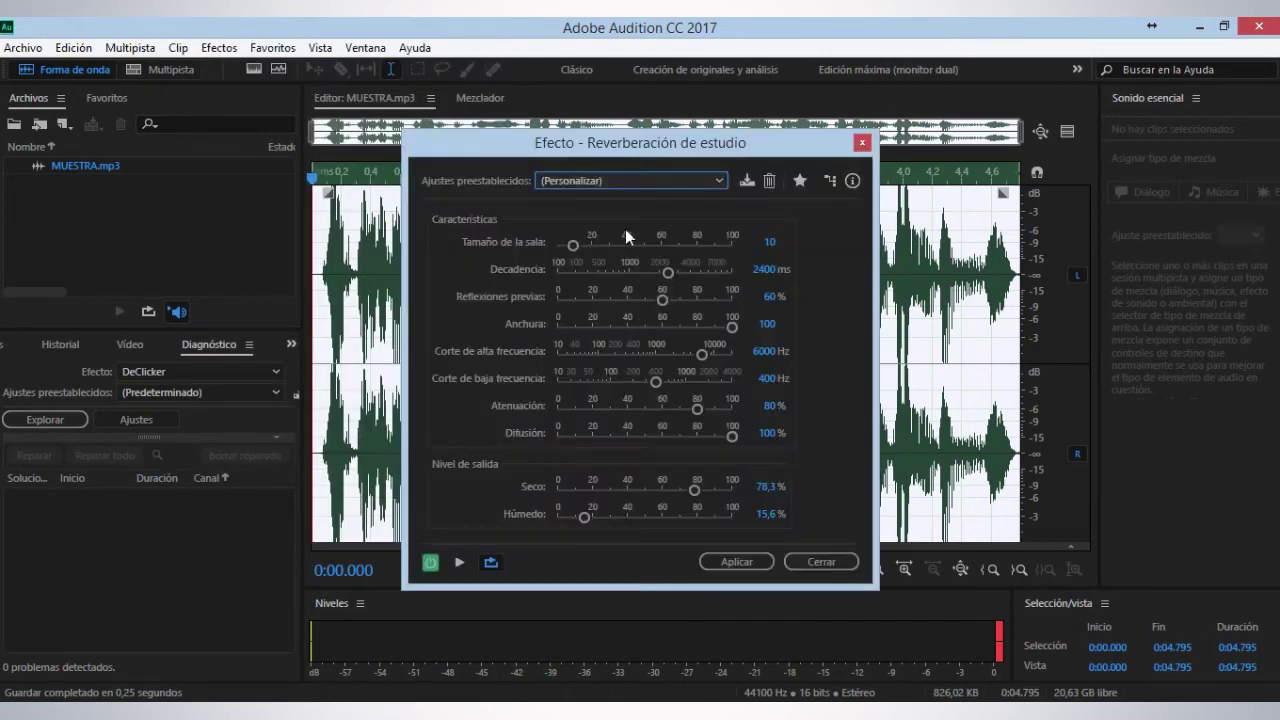
pyautogui.click(460, 563)
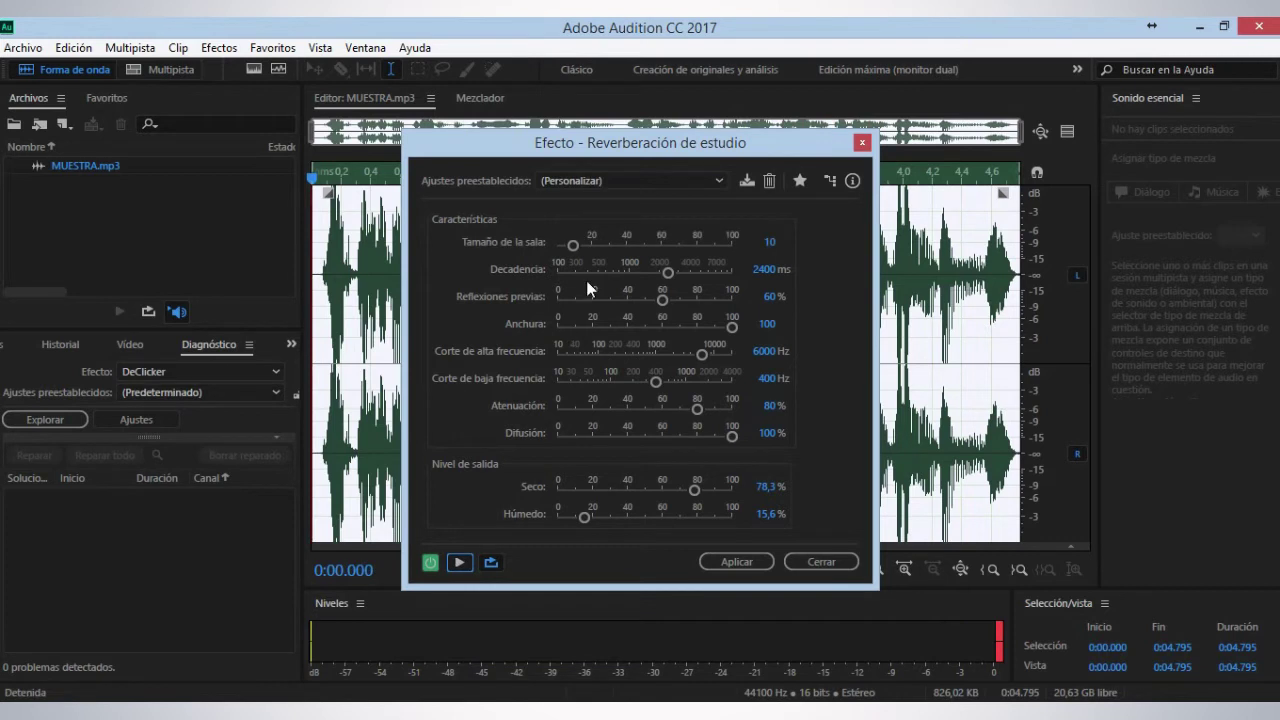
# Step: Load the Club exterior reverb preset and preview how it sounds on the sample
pyautogui.click(712, 183)
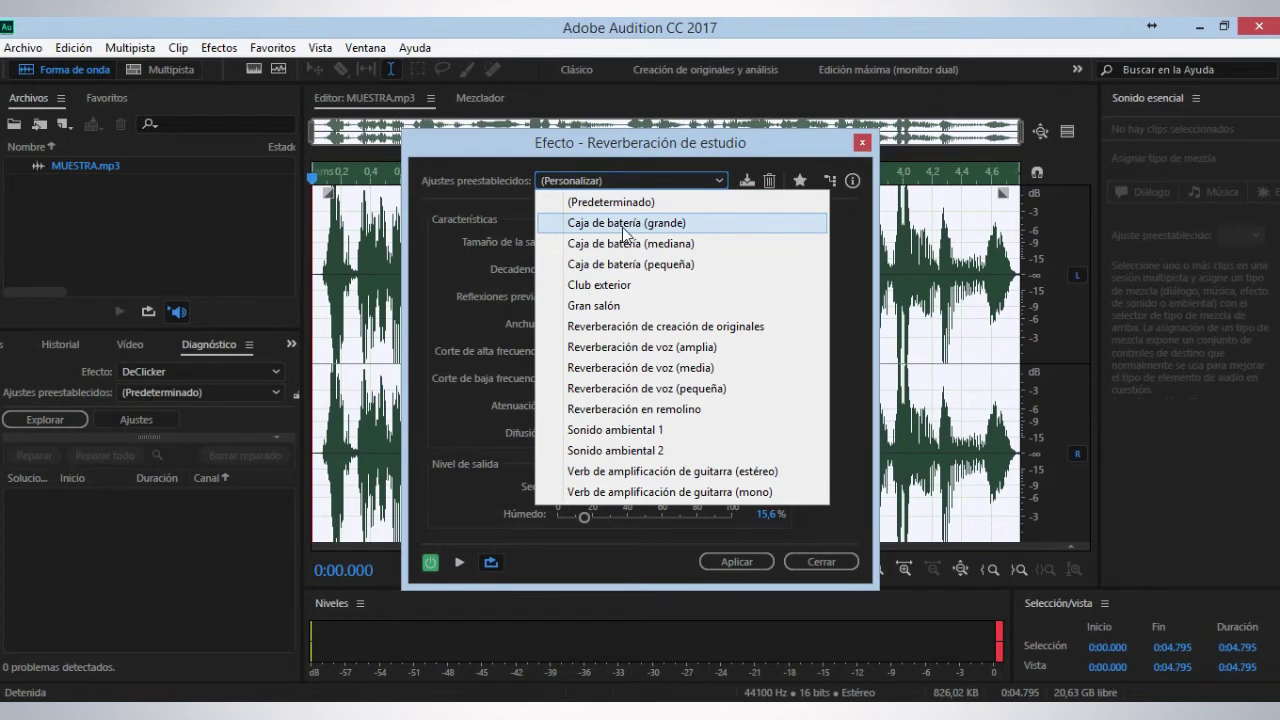
pyautogui.click(615, 288)
pyautogui.click(459, 562)
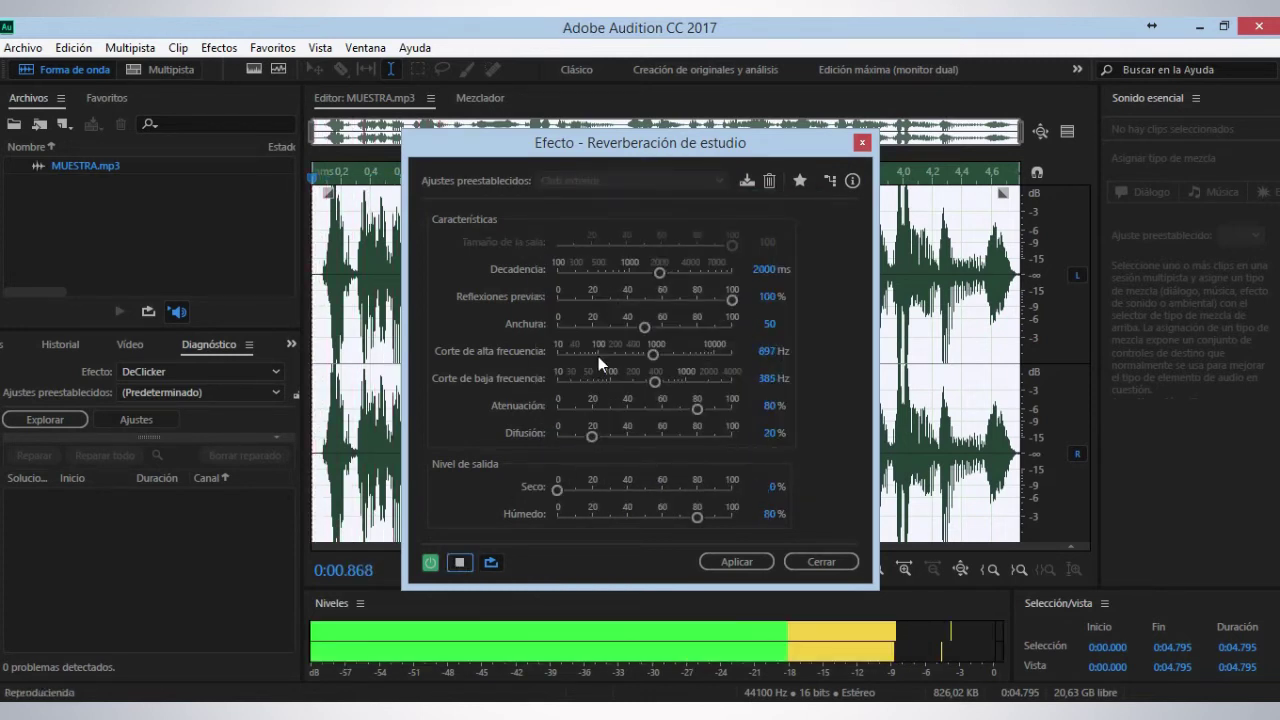
pyautogui.press('space')
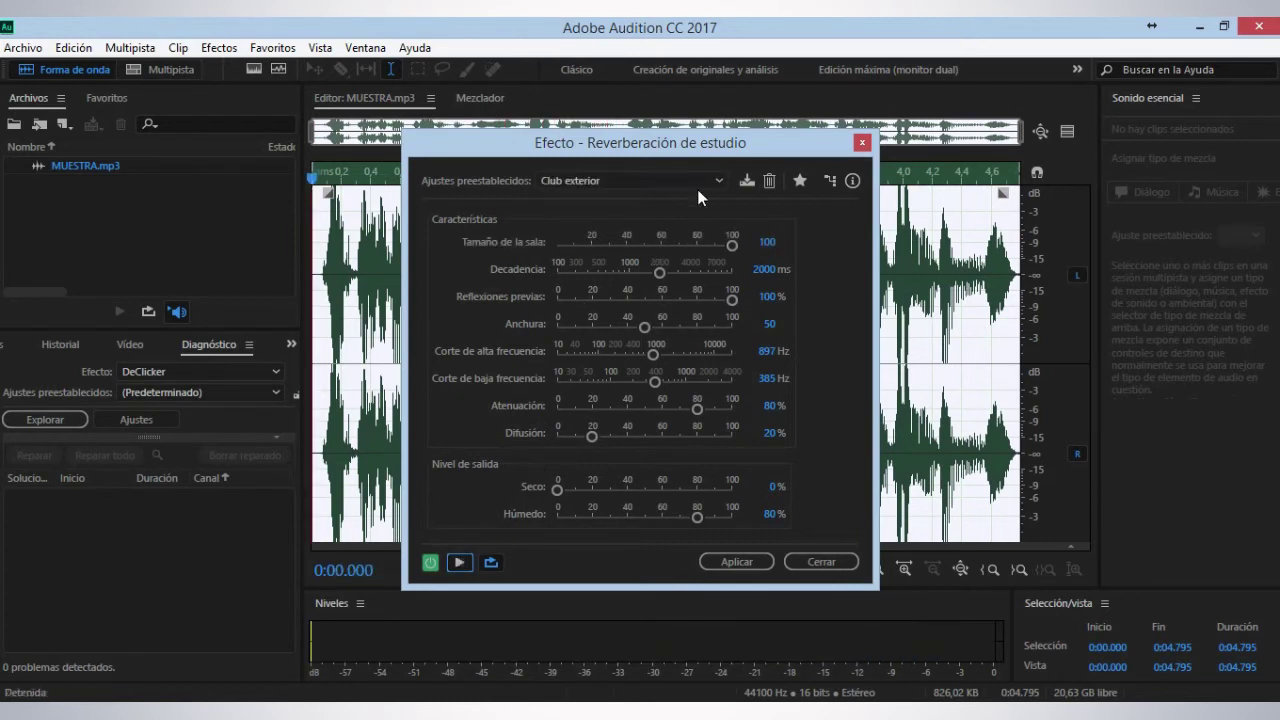
# Step: Load the Sonido ambiental 2 reverb preset and preview its effect on the sample
pyautogui.click(696, 184)
pyautogui.click(615, 450)
pyautogui.click(459, 562)
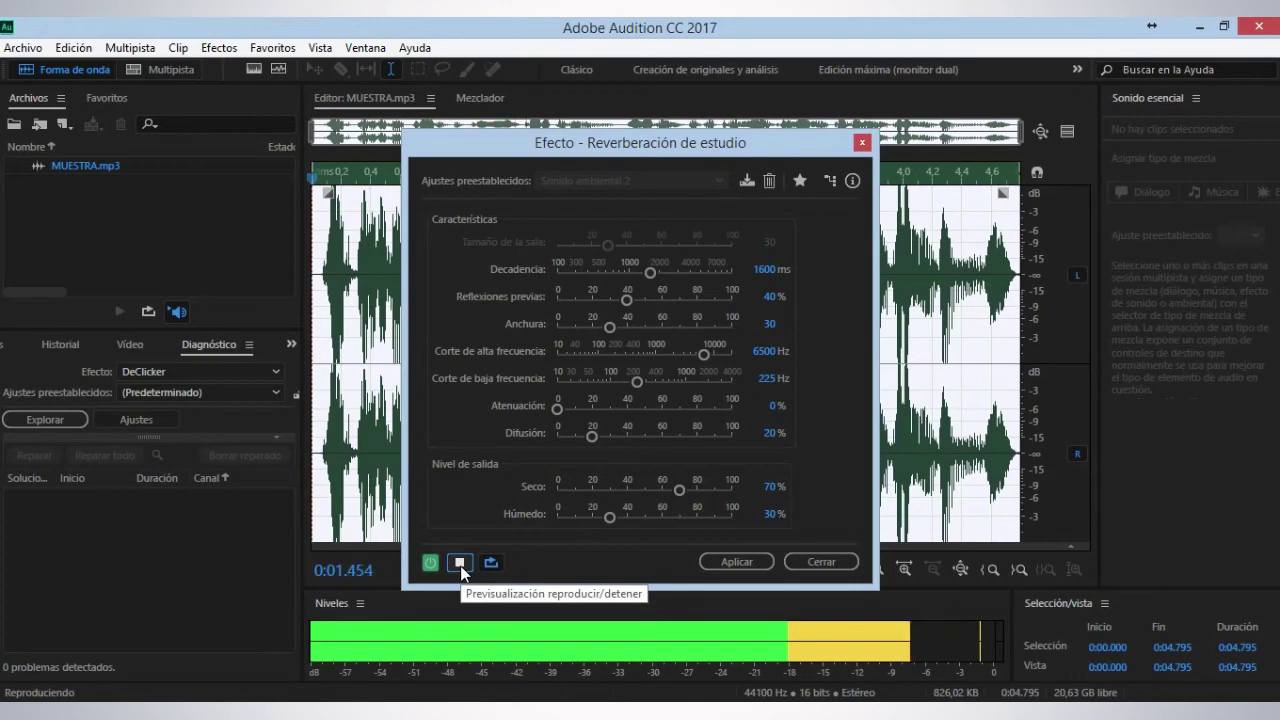
pyautogui.click(459, 562)
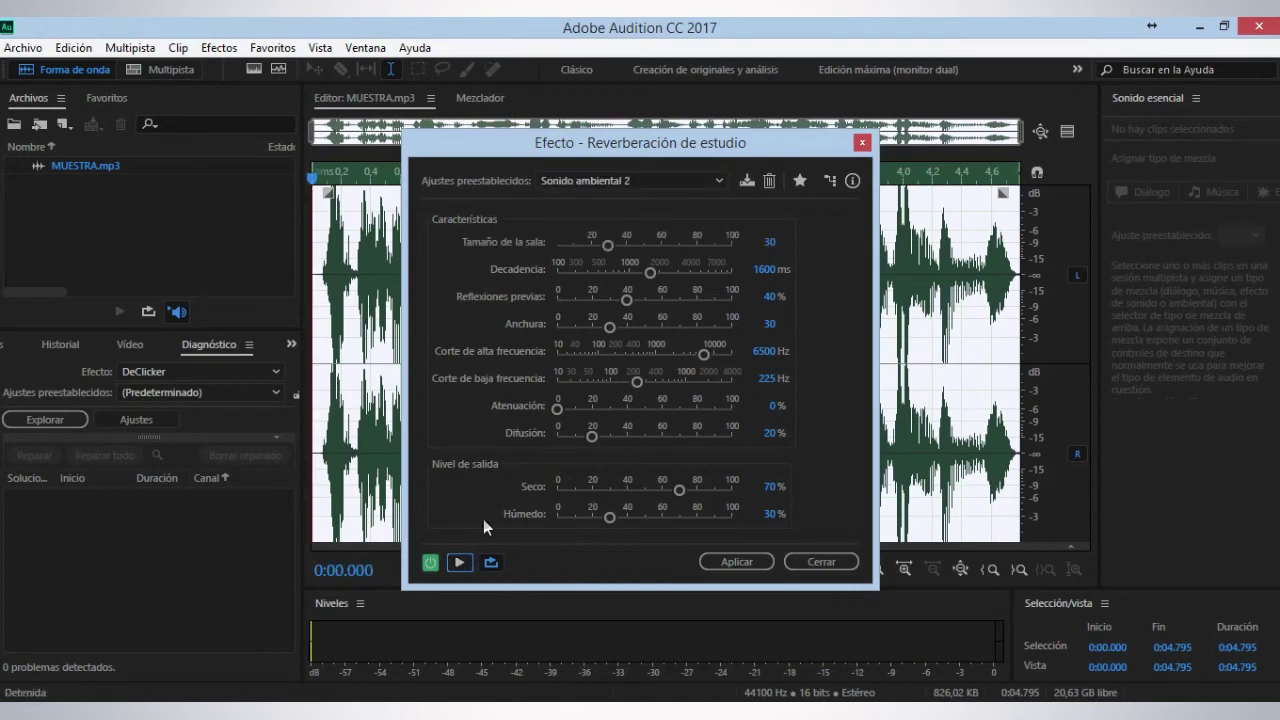
# Step: Load the (Predeterminado) studio reverb preset and apply it to the whole sample
pyautogui.click(708, 184)
pyautogui.click(605, 200)
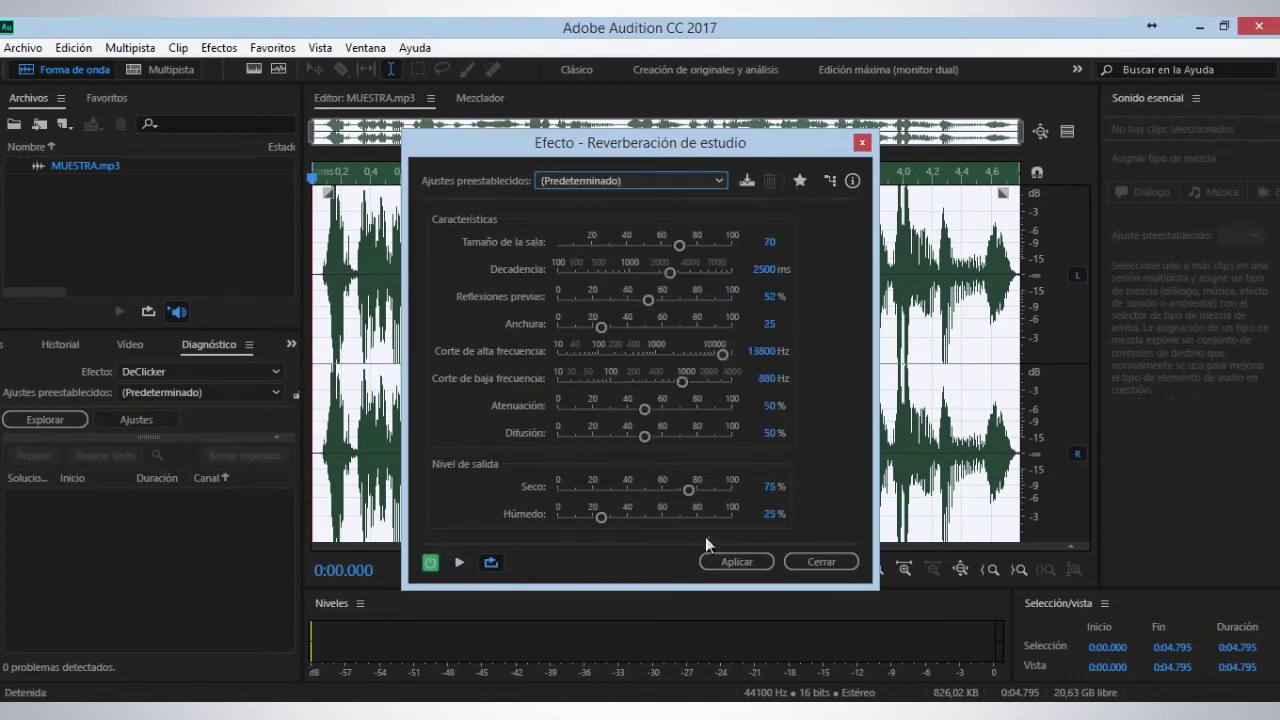
pyautogui.click(736, 561)
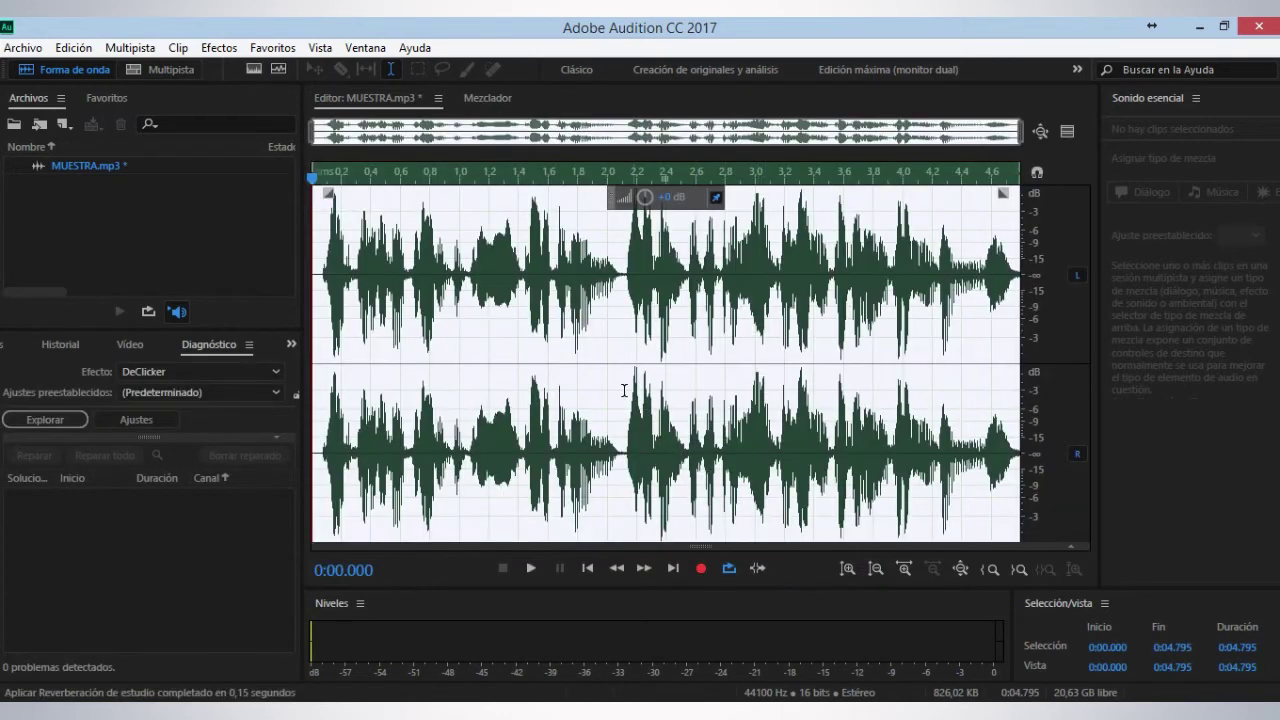
# Step: Play back the processed sample and return the playhead to the start
pyautogui.press('space')
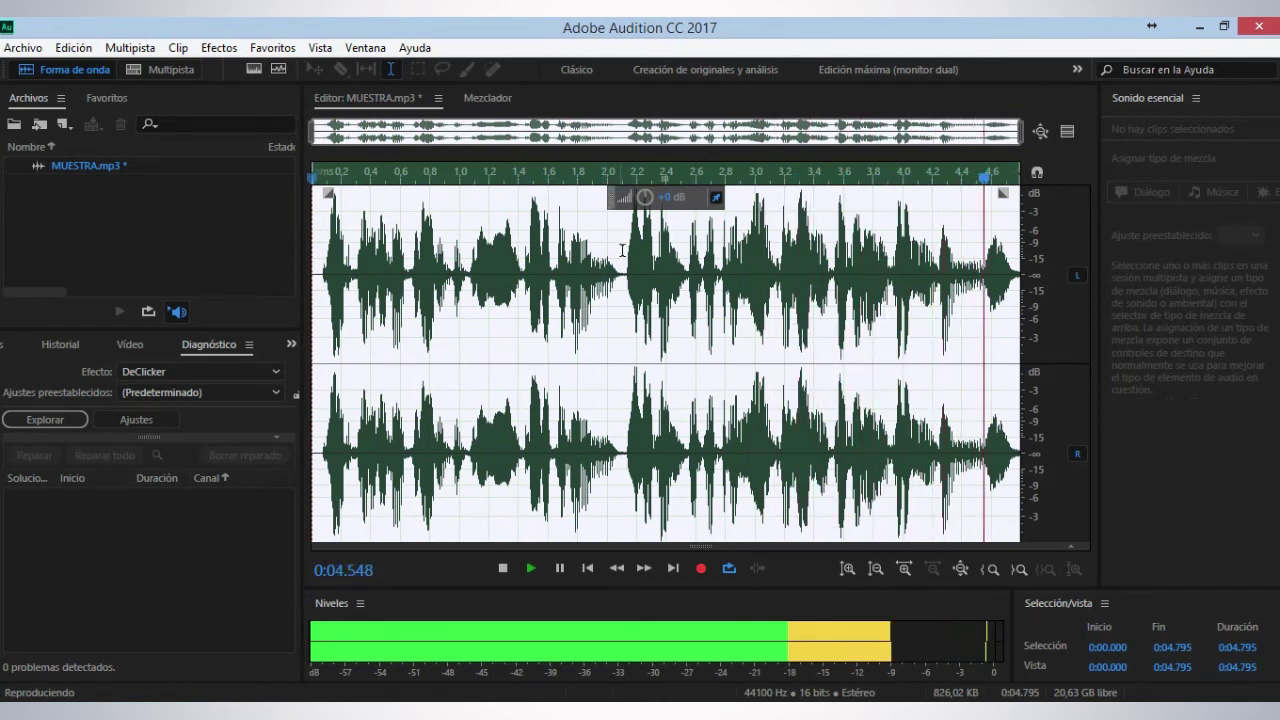
pyautogui.press('space')
pyautogui.press('Home')
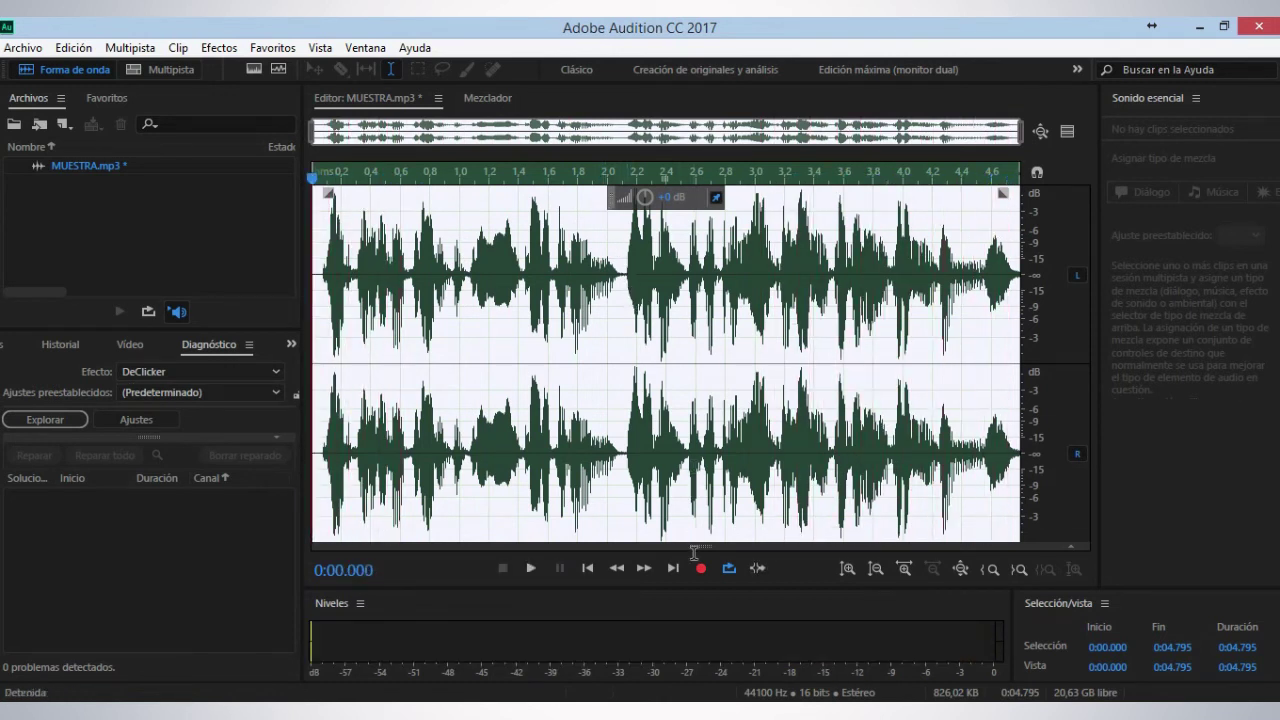
# Step: Turn off loop playback, clear the waveform selection and place the playhead at about 2.1 s
pyautogui.click(730, 570)
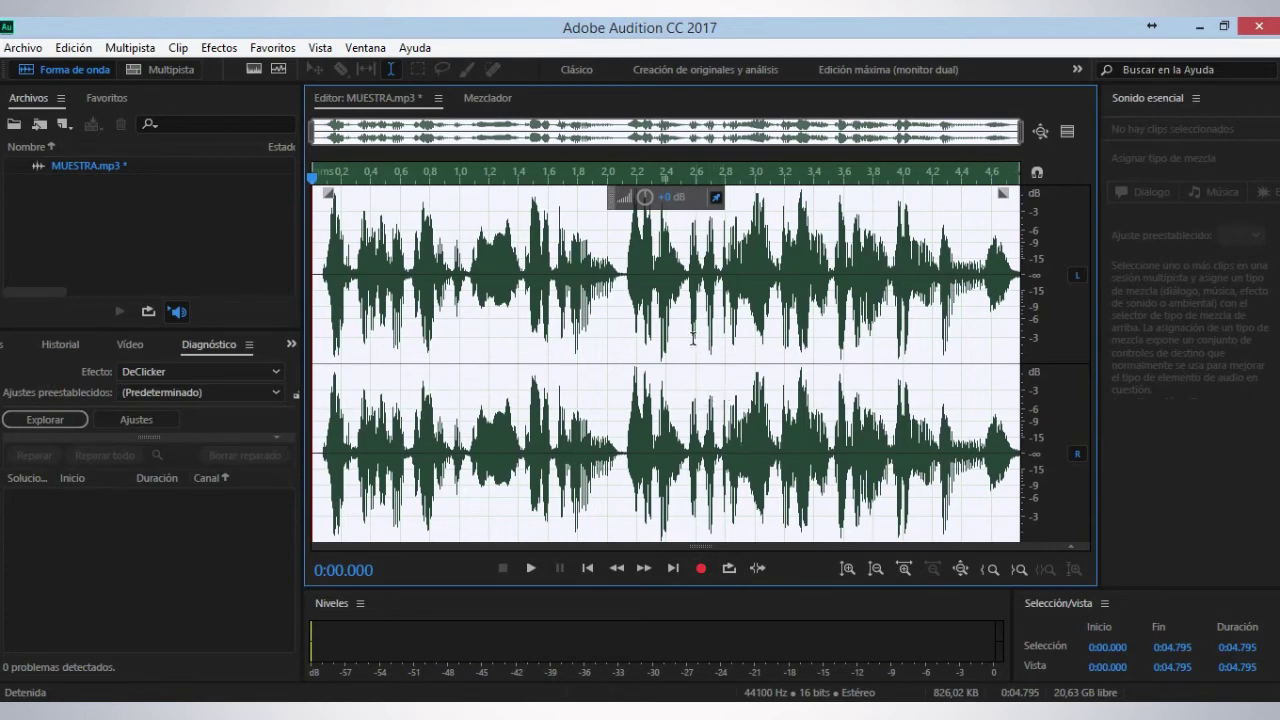
pyautogui.click(668, 316)
pyautogui.click(514, 386)
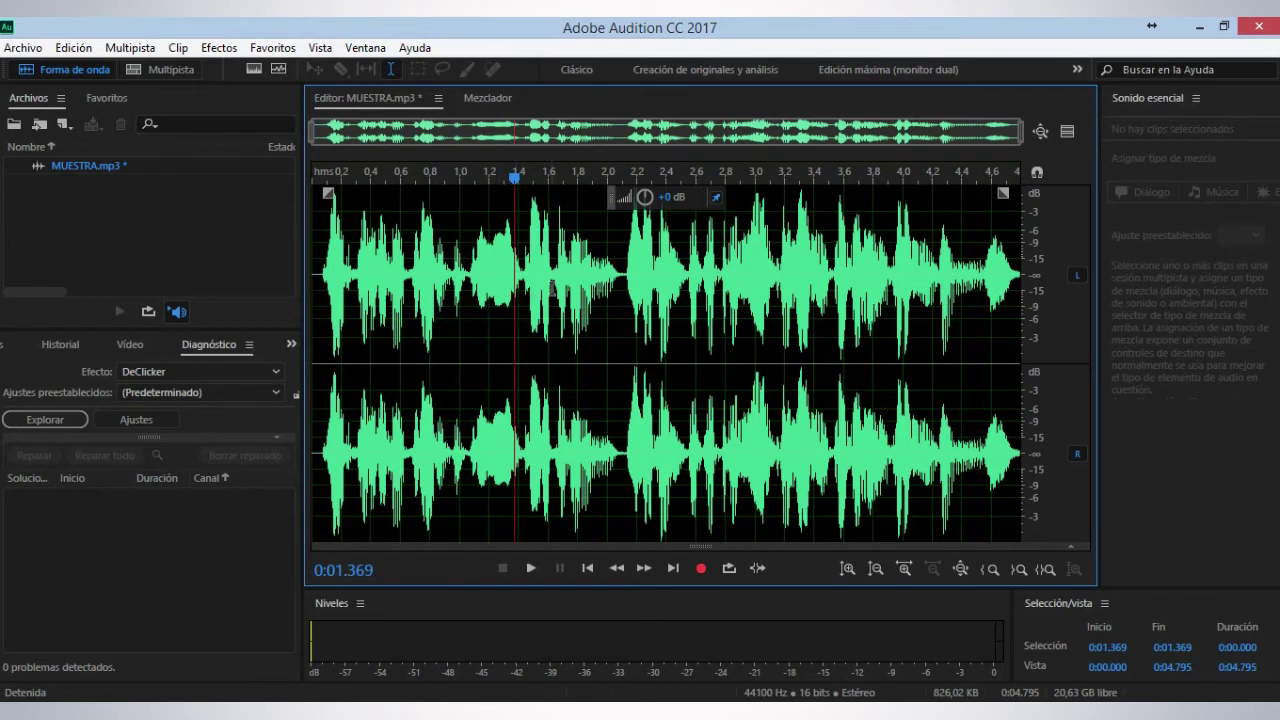
pyautogui.click(625, 270)
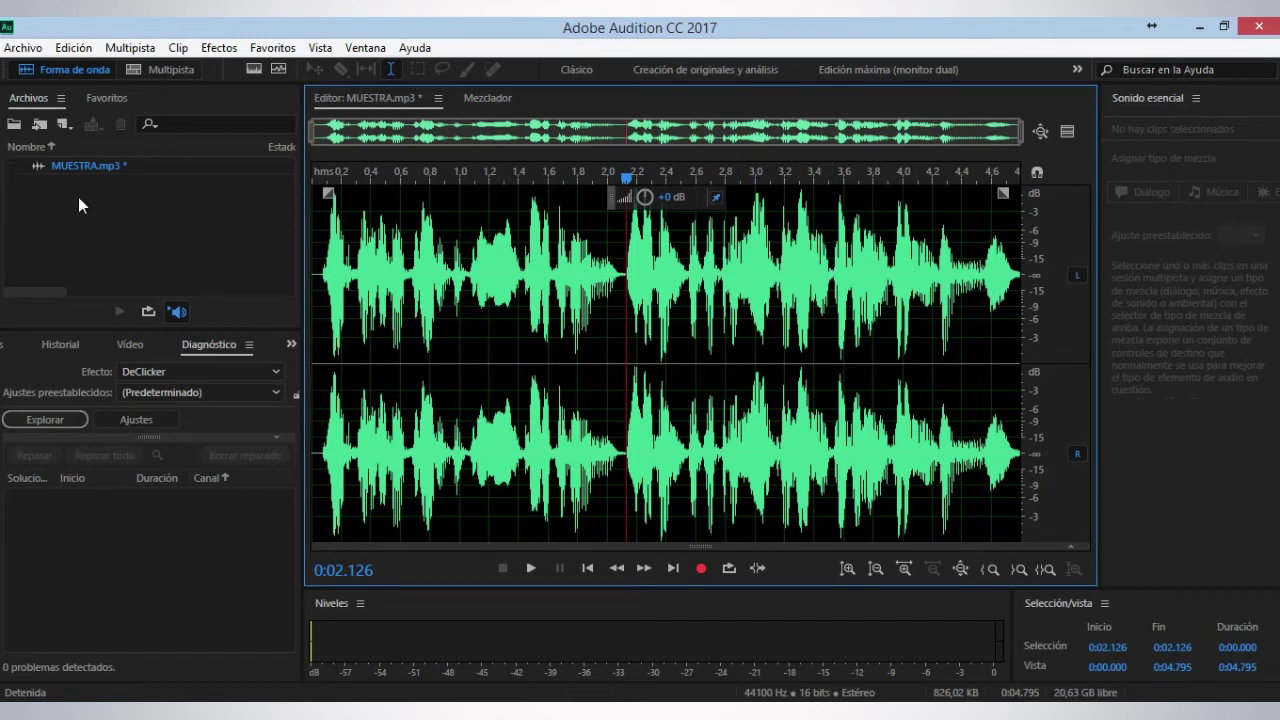
# Step: Create a new audio file named Sin título 2 at 44100 Hz, stereo, 16 bits
pyautogui.click(63, 124)
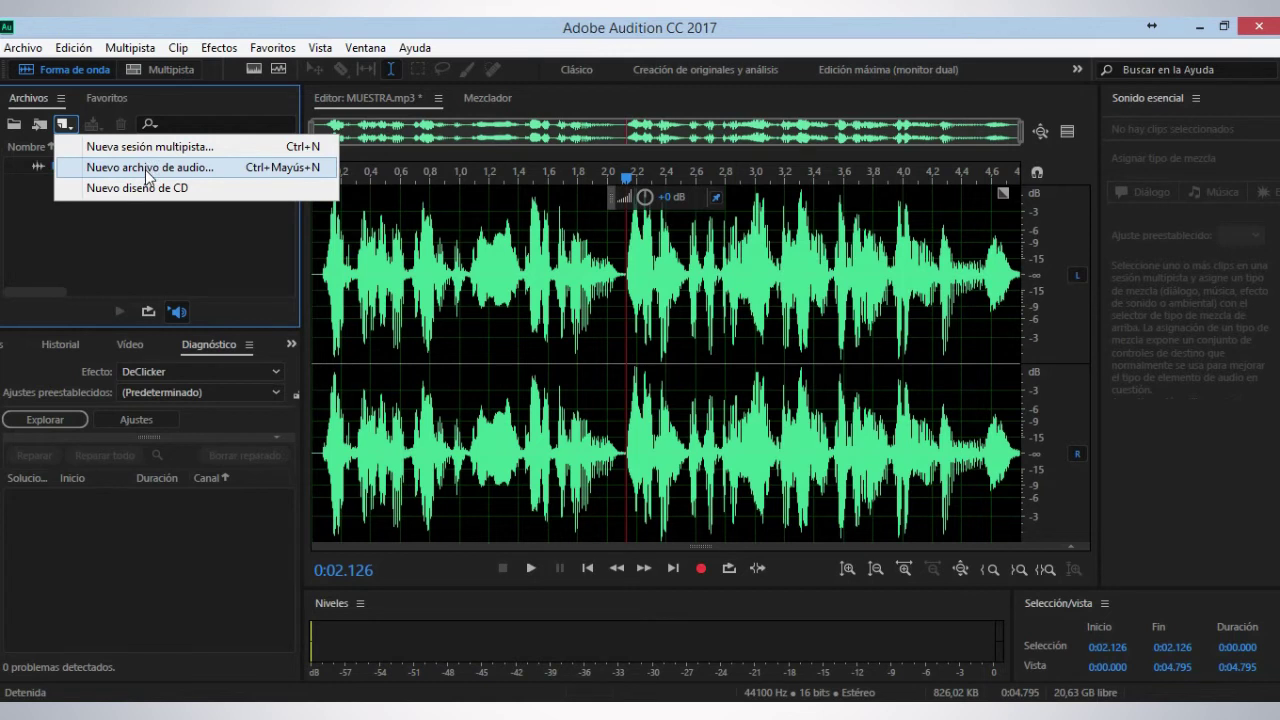
pyautogui.click(62, 126)
pyautogui.click(61, 128)
pyautogui.click(20, 48)
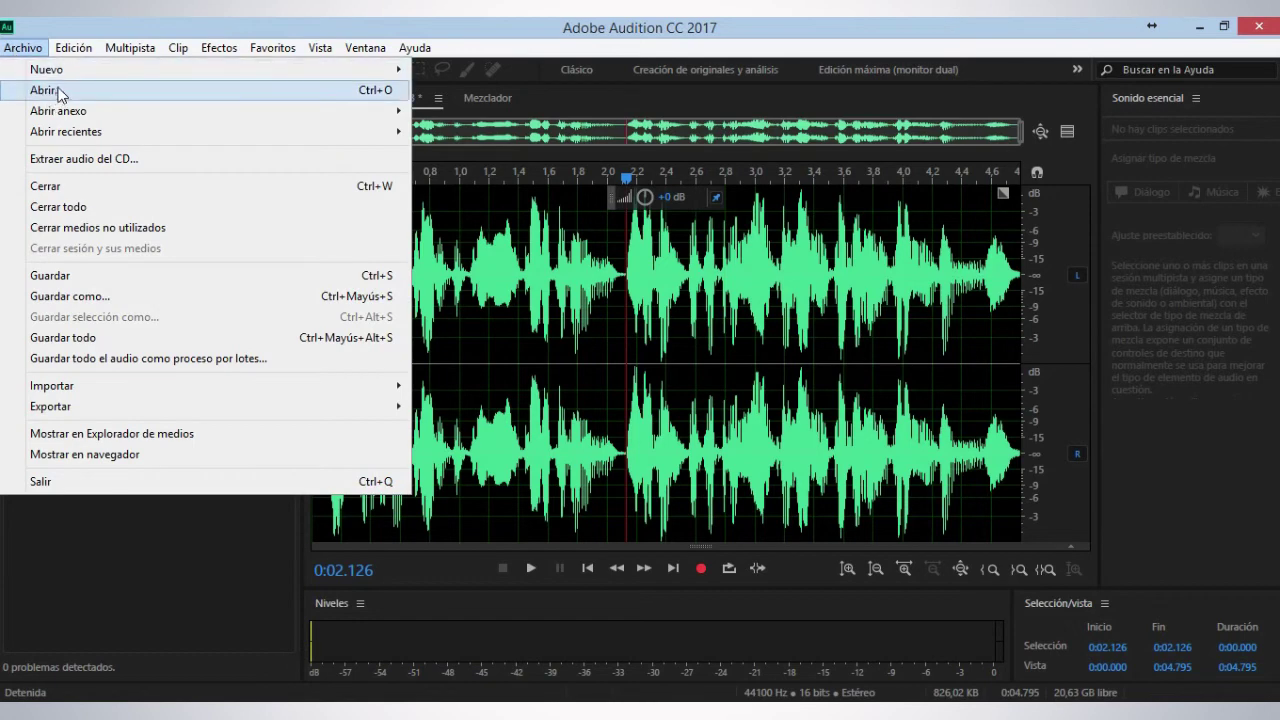
pyautogui.moveTo(84, 72)
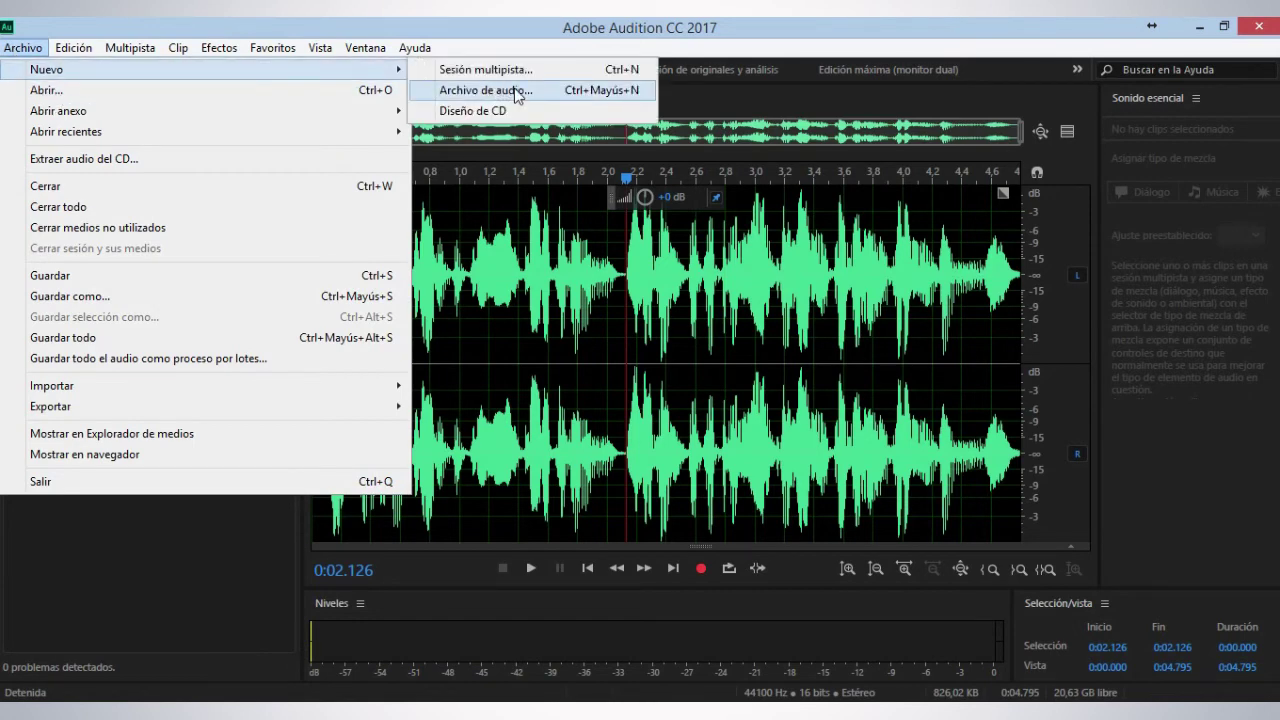
pyautogui.click(516, 92)
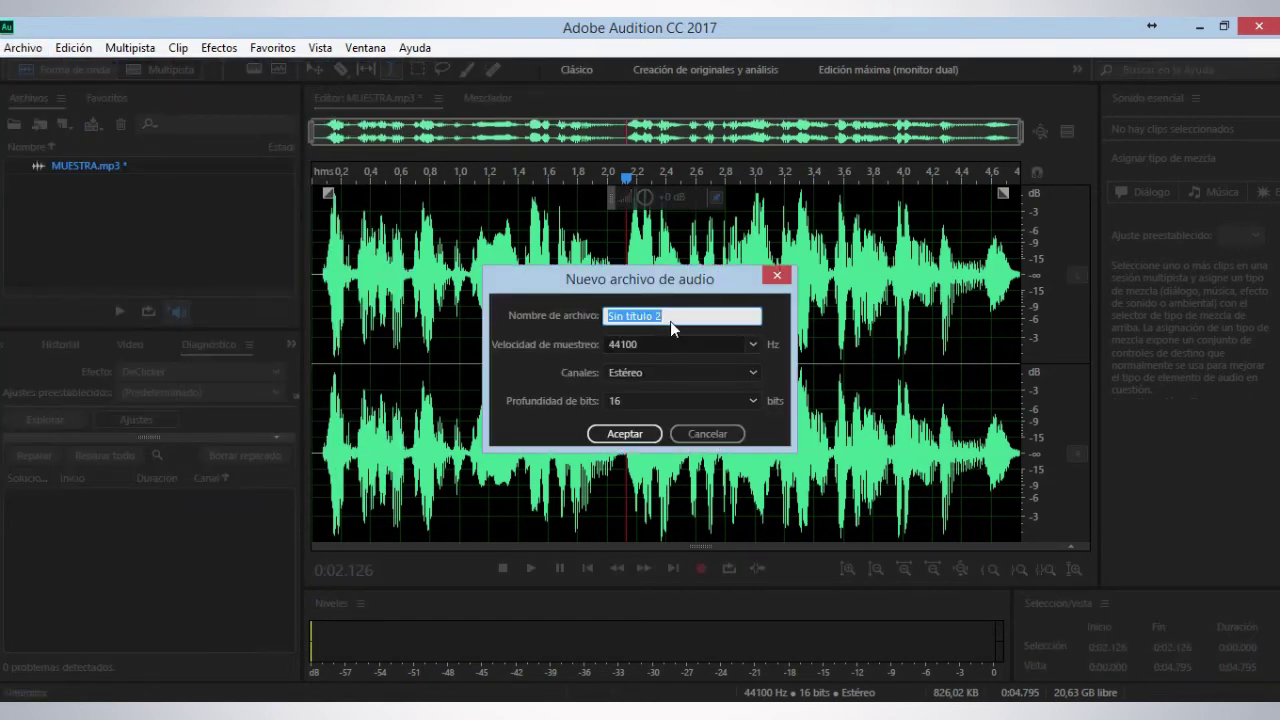
pyautogui.click(625, 433)
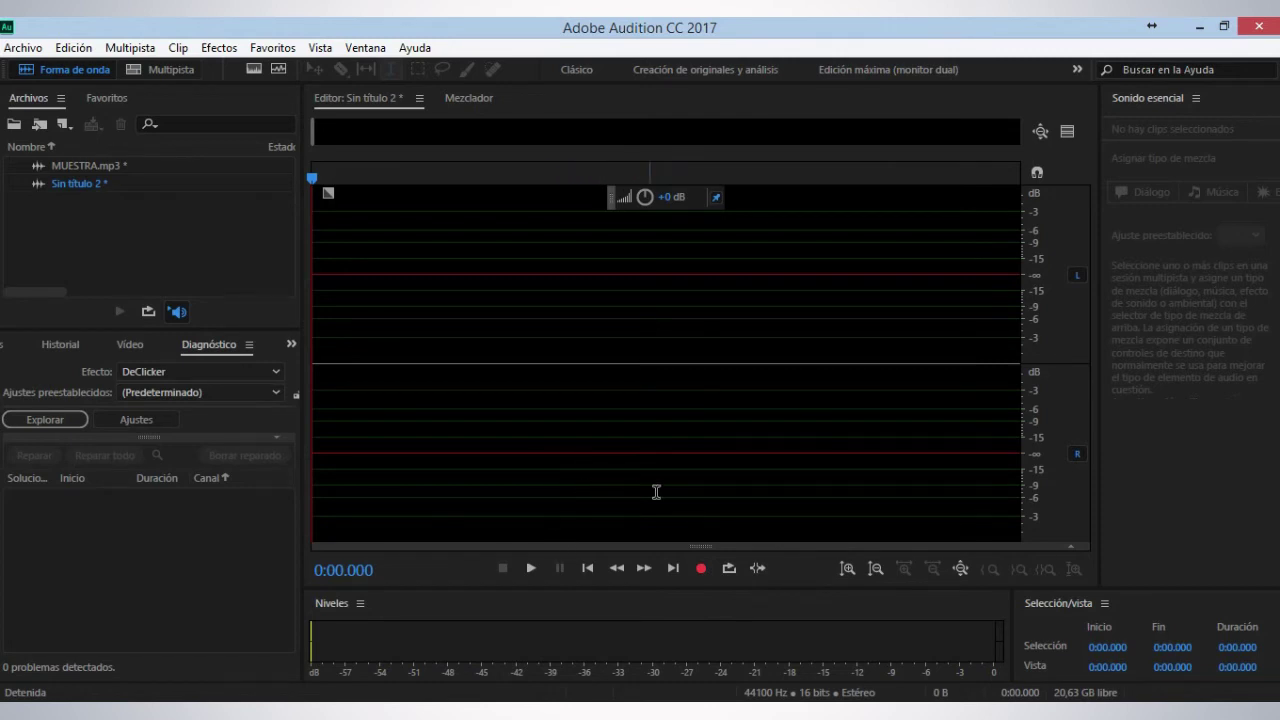
# Step: Record a voice take of about 21 s in the new file and delete its first 0.7 s
pyautogui.click(703, 566)
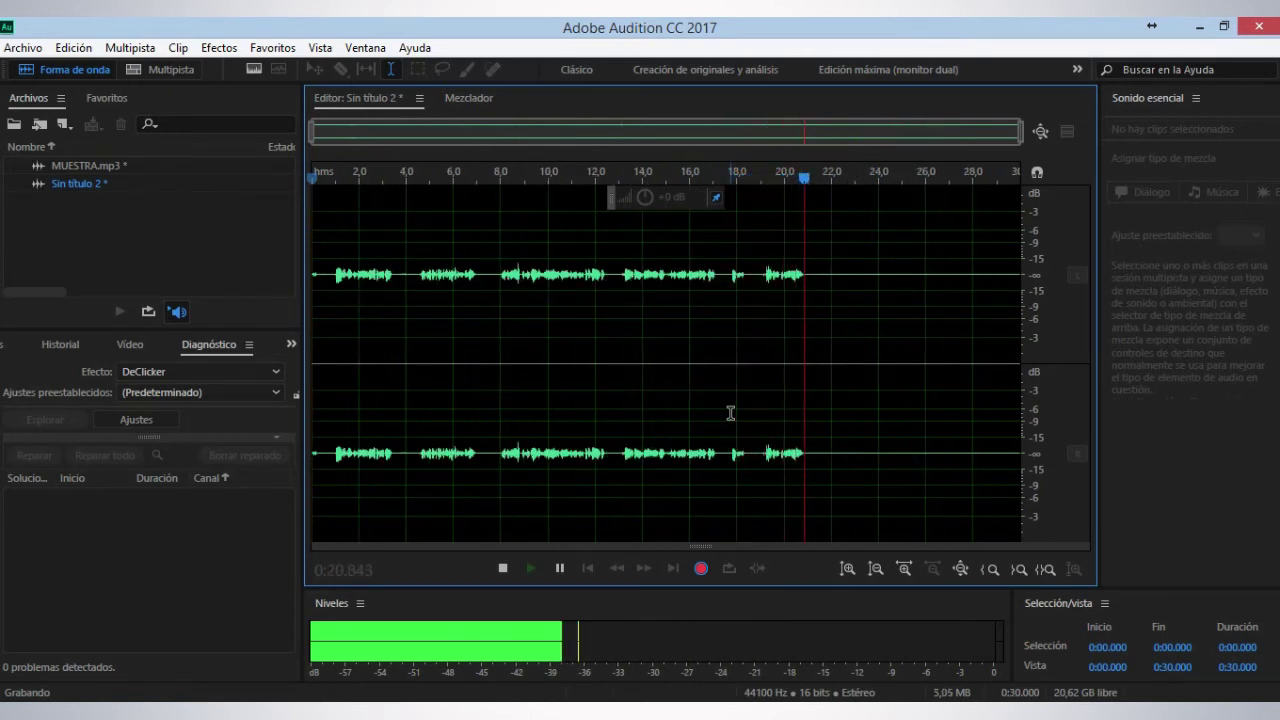
pyautogui.press('space')
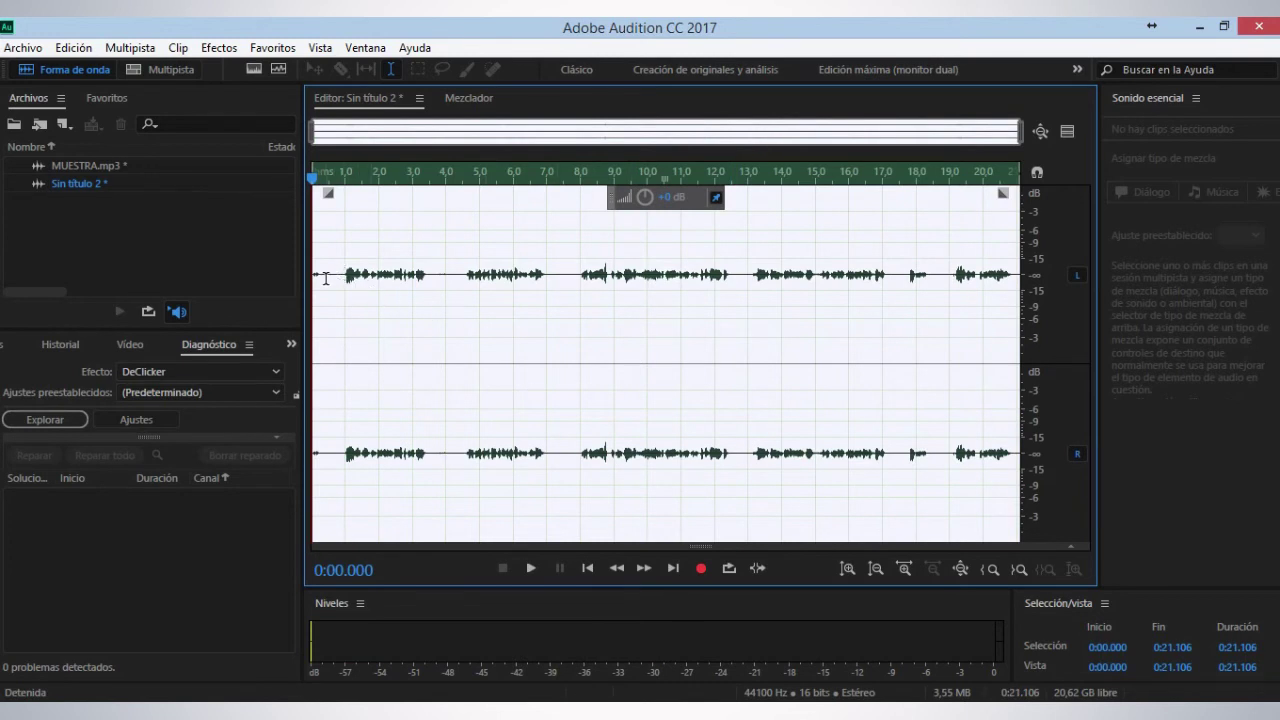
pyautogui.moveTo(335, 274); pyautogui.dragTo(312, 274)
pyautogui.press('Delete')
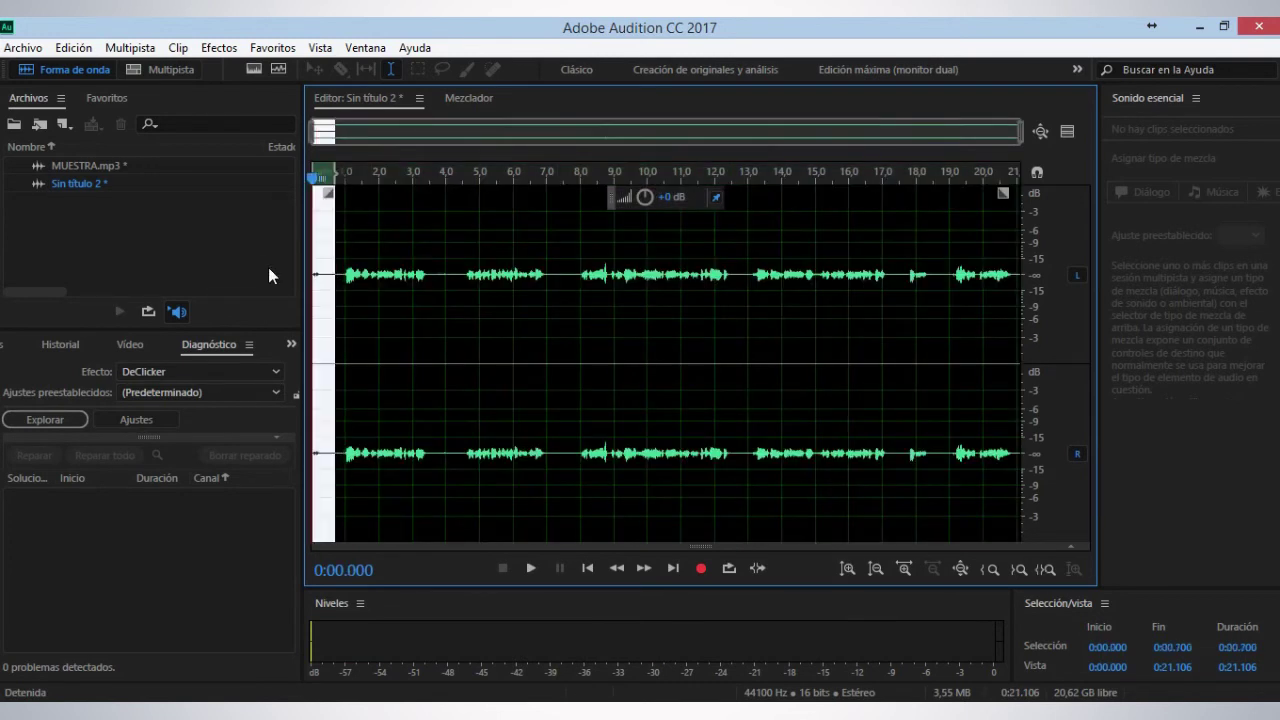
# Step: Capture the silent gap at about 2.9 to 3.4 s as the noise print and apply Noise Reduction to the whole recording
pyautogui.moveTo(415, 285); pyautogui.dragTo(436, 300)
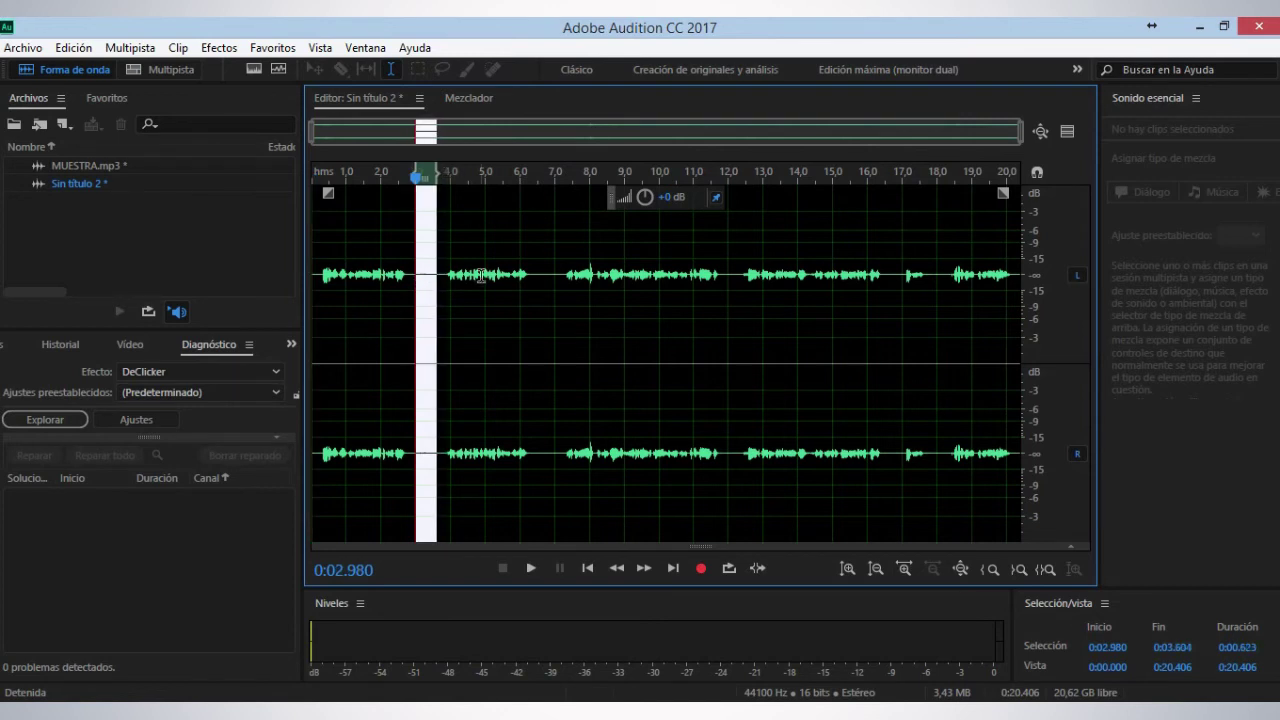
pyautogui.click(577, 280)
pyautogui.moveTo(413, 272); pyautogui.dragTo(429, 284)
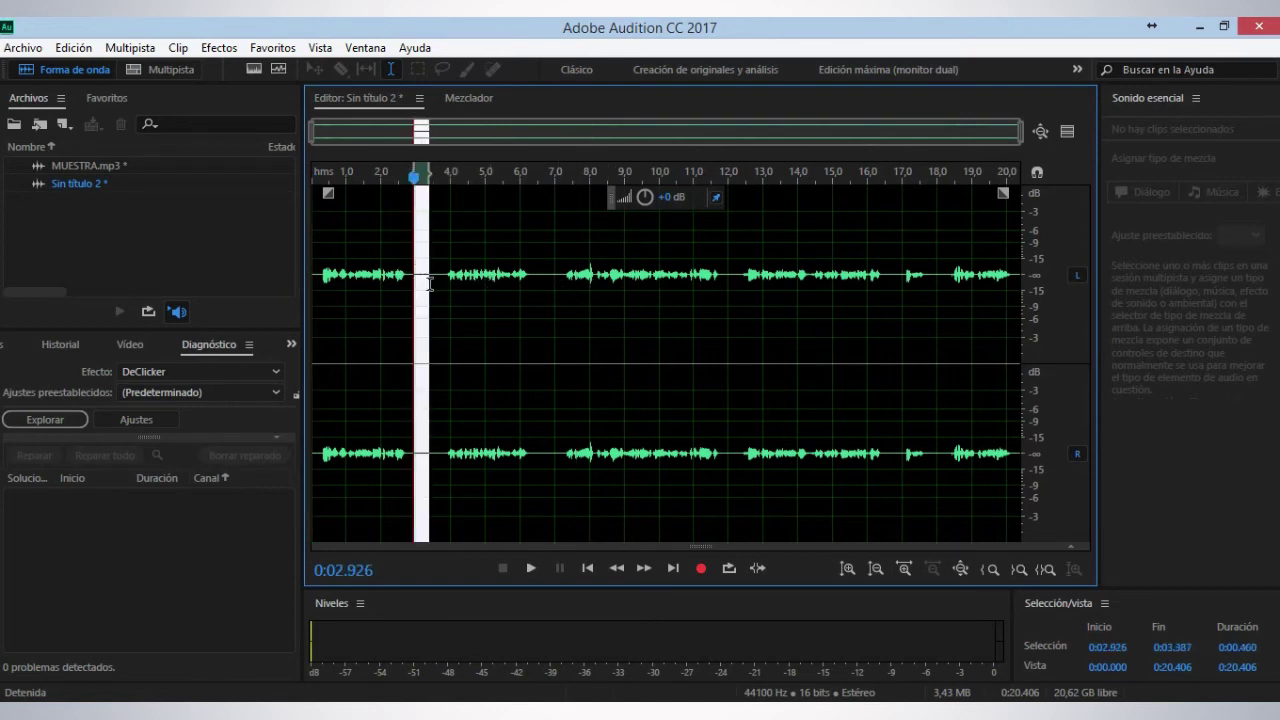
pyautogui.click(220, 48)
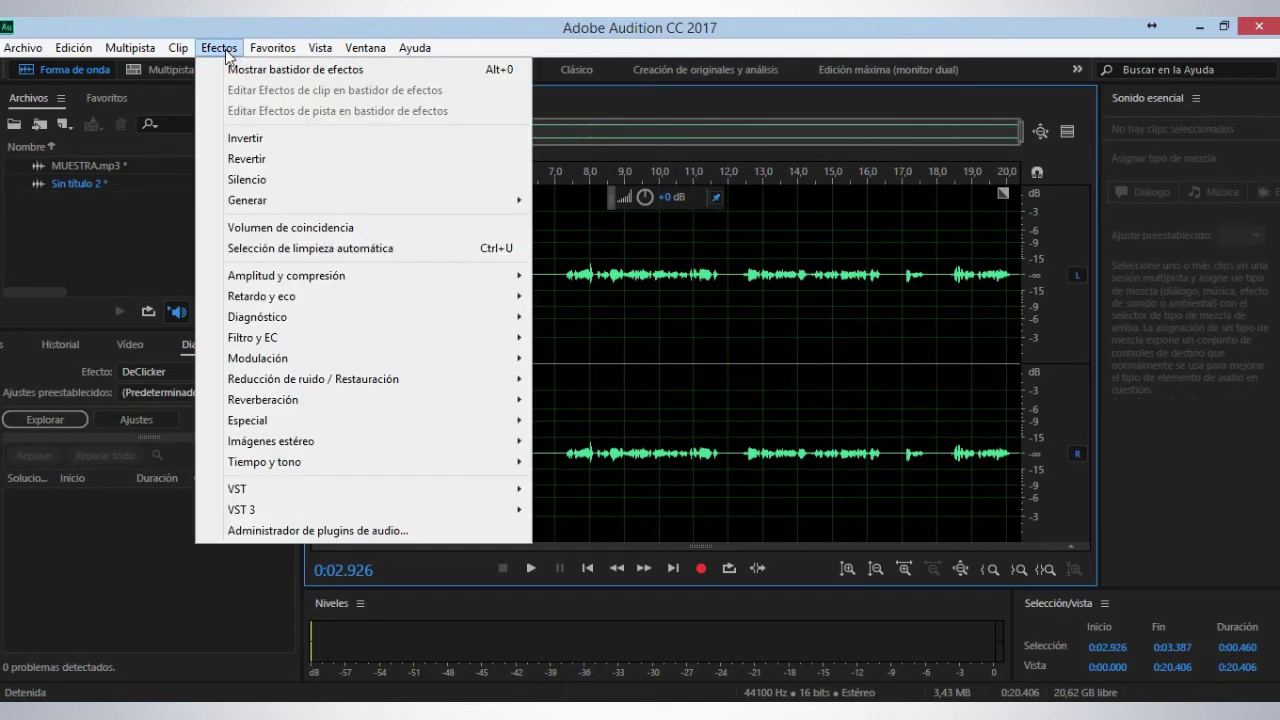
pyautogui.moveTo(296, 280)
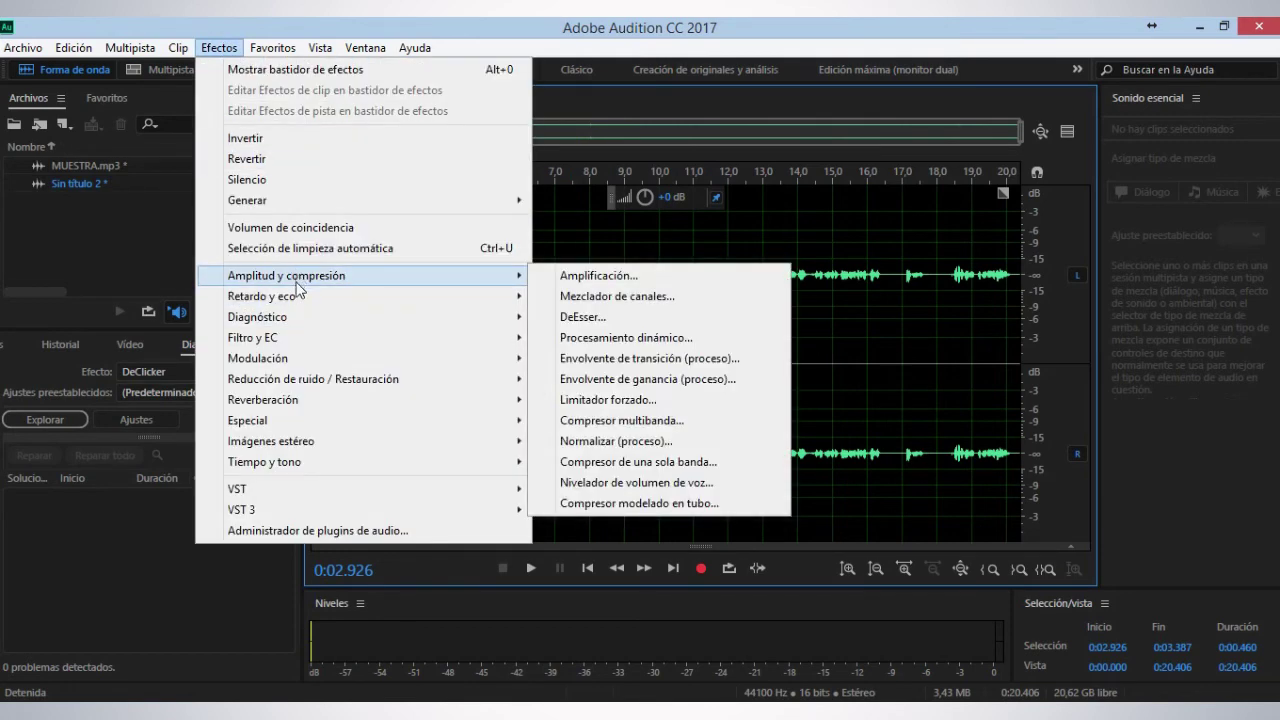
pyautogui.moveTo(337, 377)
pyautogui.click(565, 402)
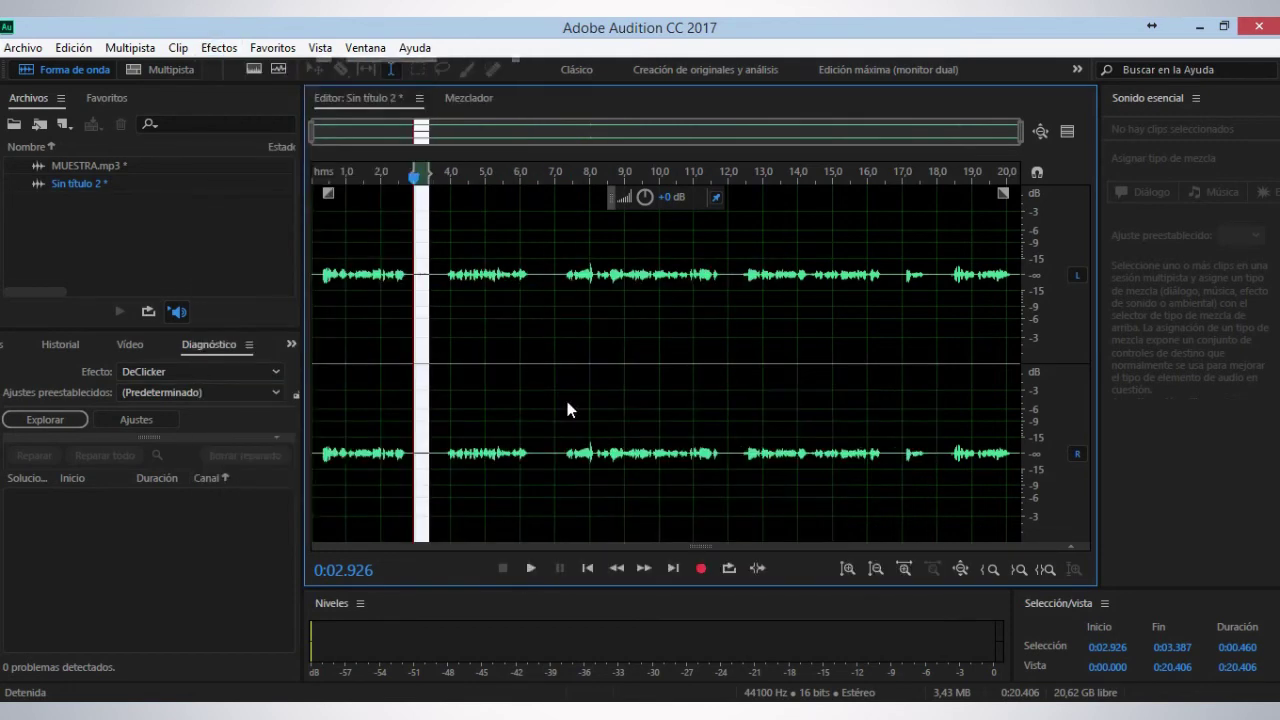
pyautogui.click(656, 149)
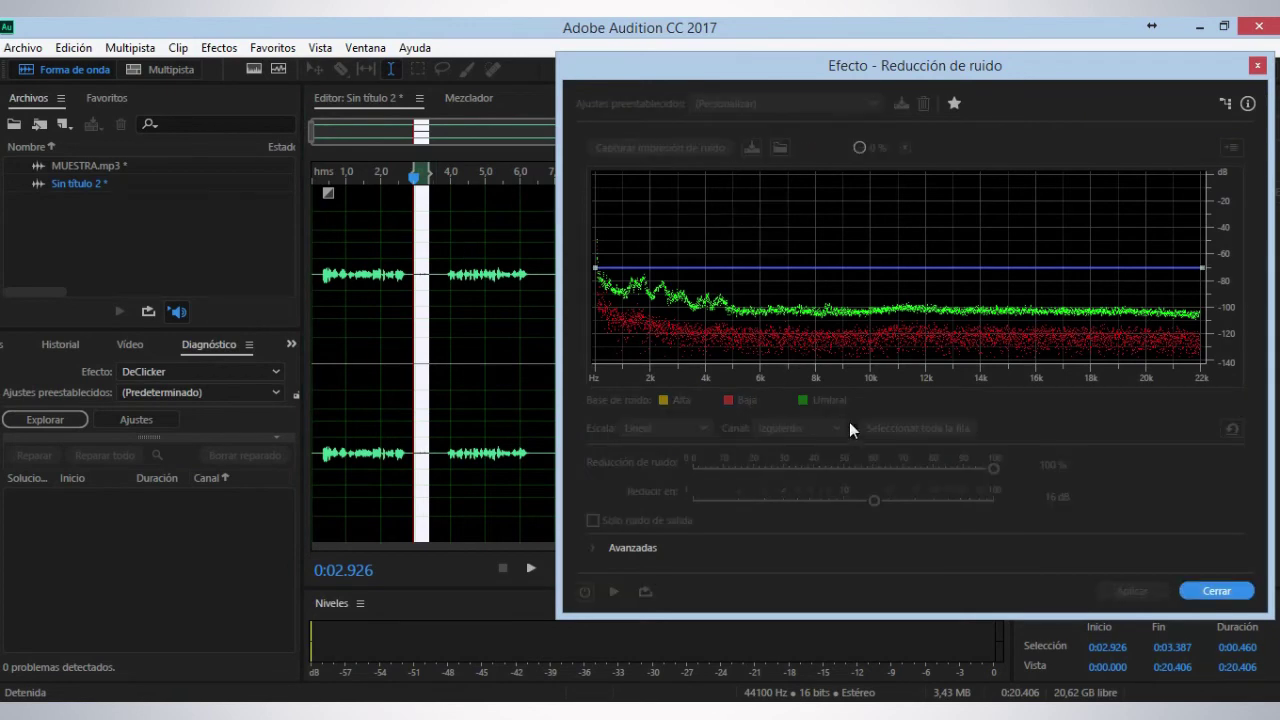
pyautogui.click(906, 423)
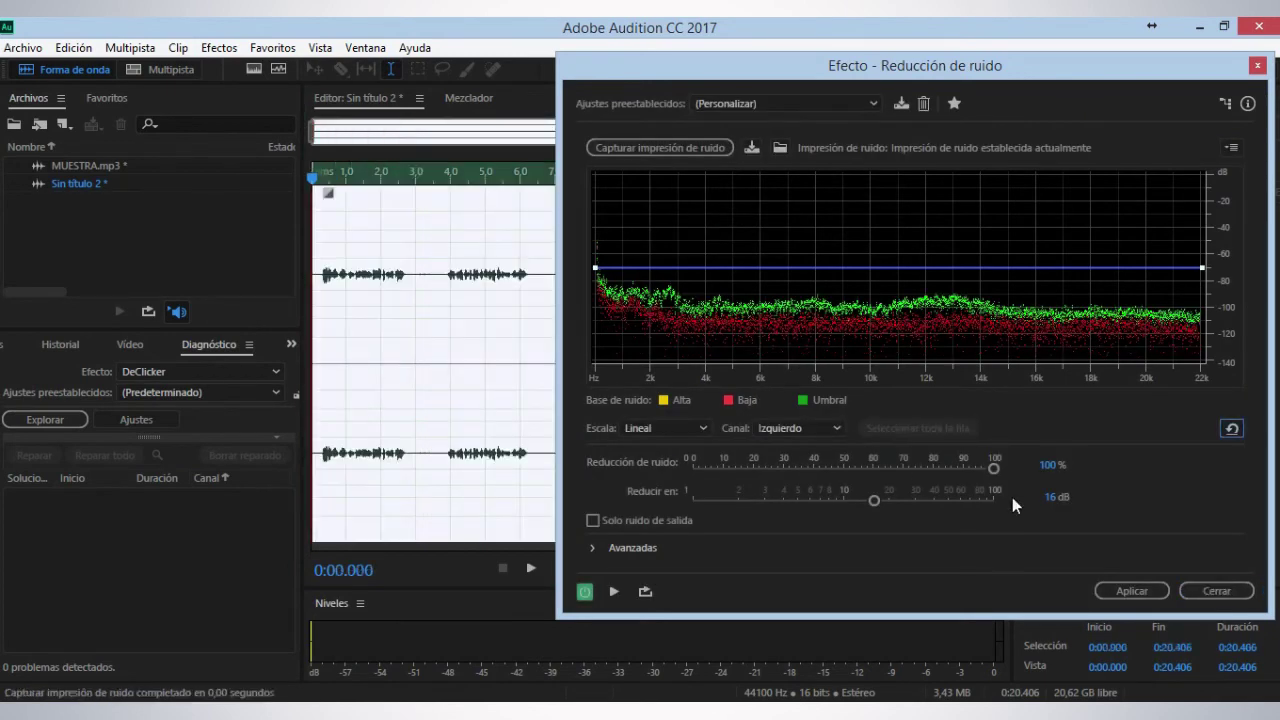
pyautogui.click(1128, 590)
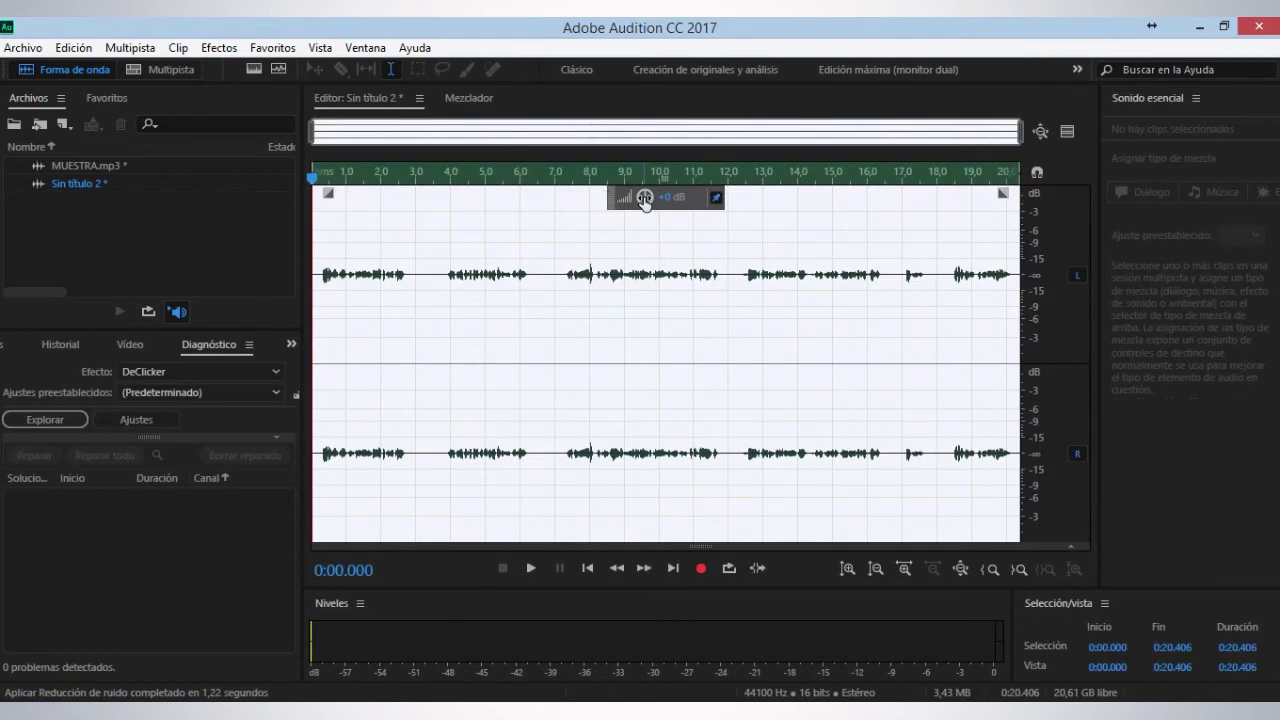
# Step: Amplify the whole recording in two successive volume increases
pyautogui.moveTo(645, 202); pyautogui.dragTo(662, 195)
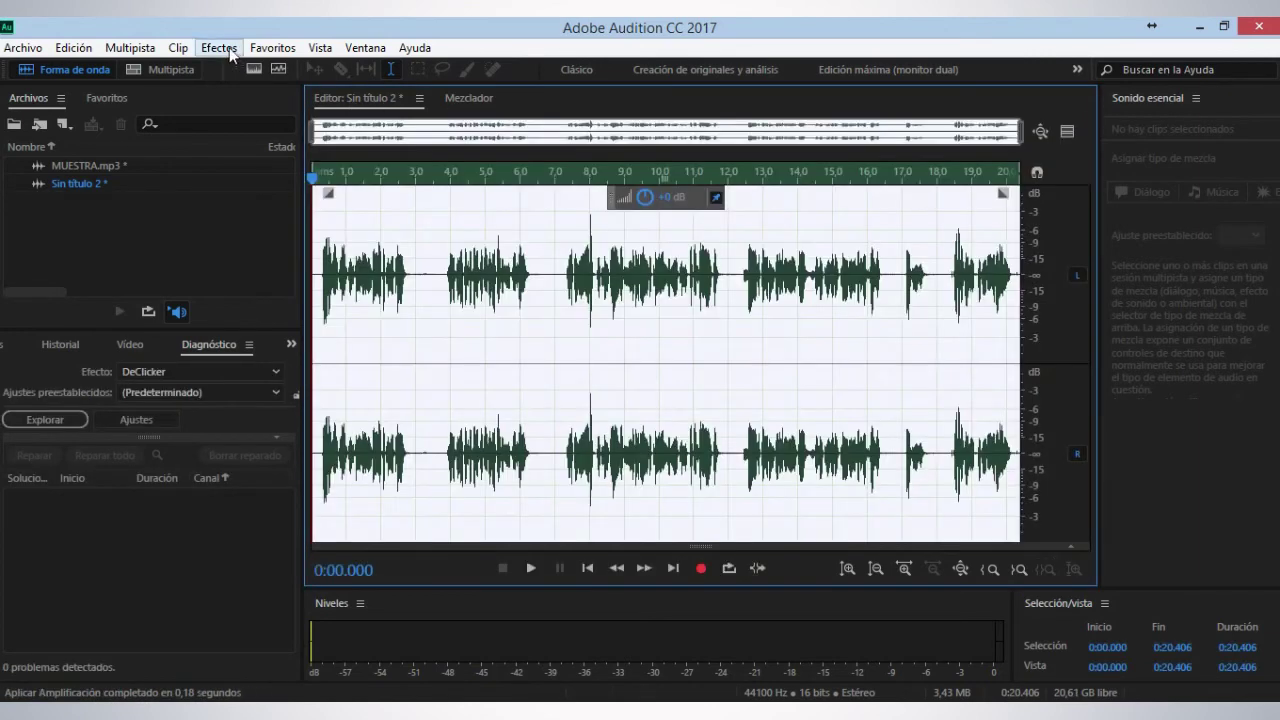
pyautogui.moveTo(648, 199); pyautogui.dragTo(655, 196)
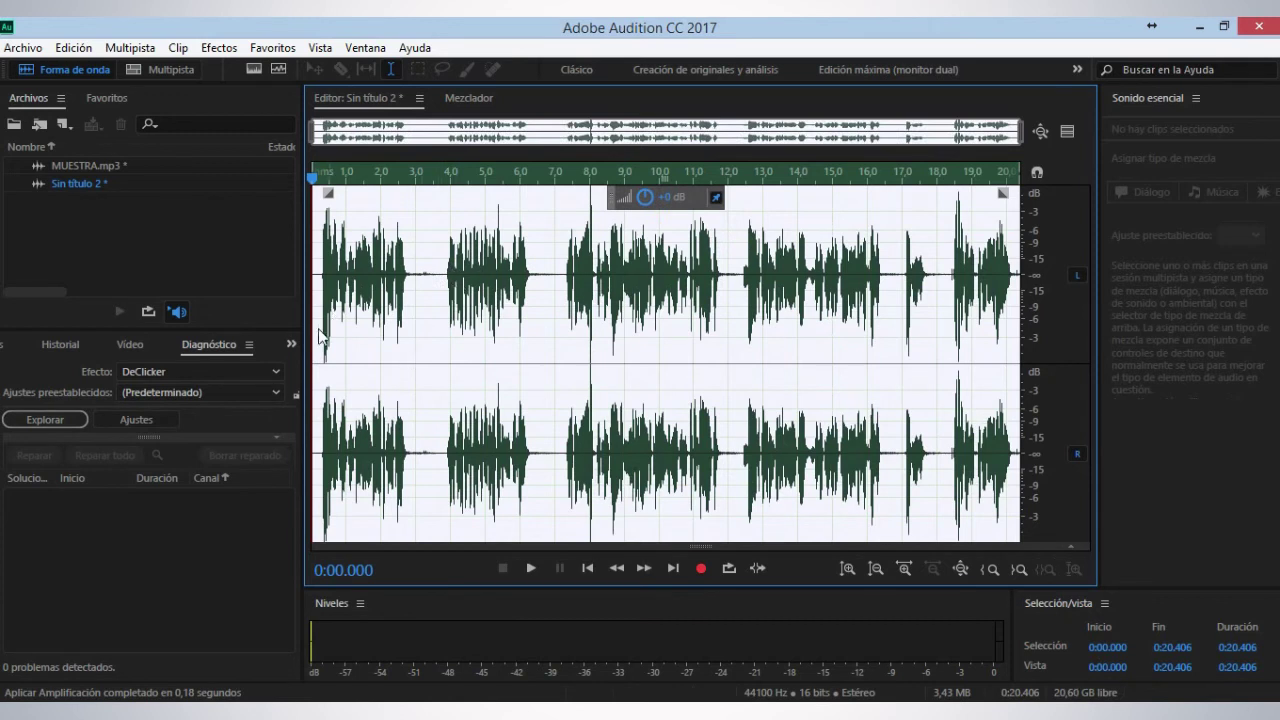
# Step: Scan the recording with the Eliminar silencio diagnostic on its default preset and delete all detected silences
pyautogui.click(220, 48)
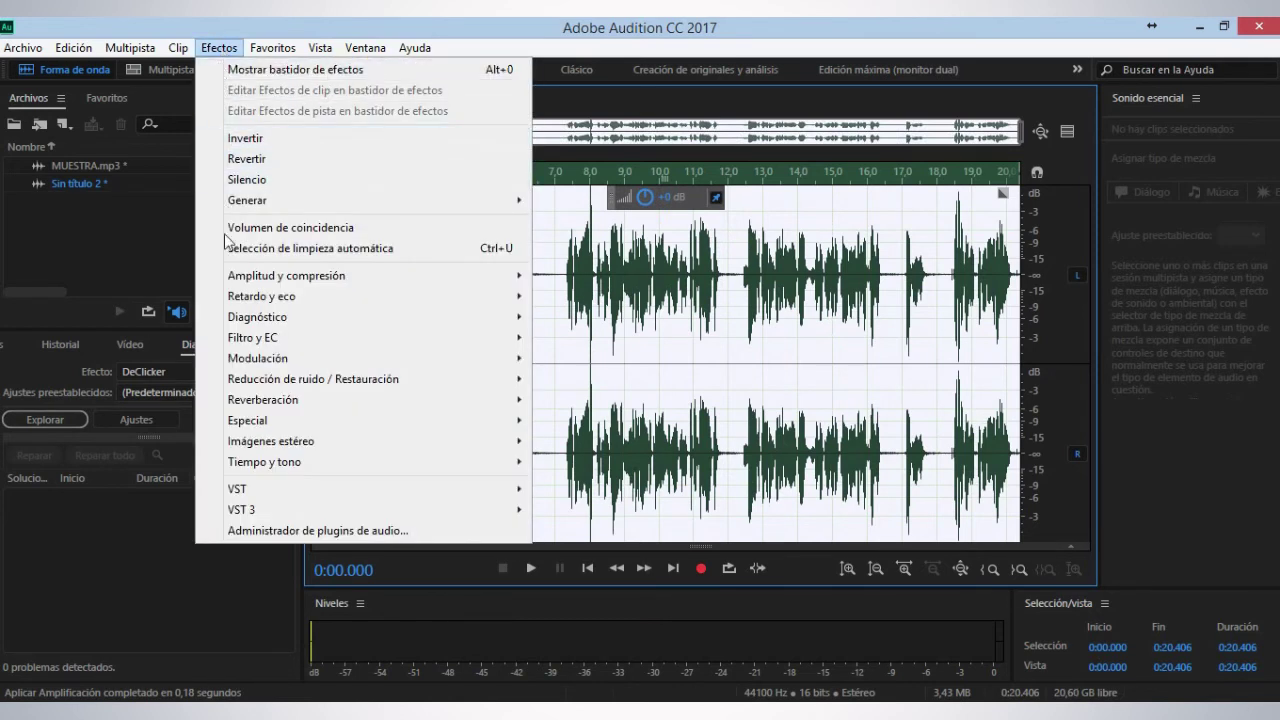
pyautogui.moveTo(258, 320)
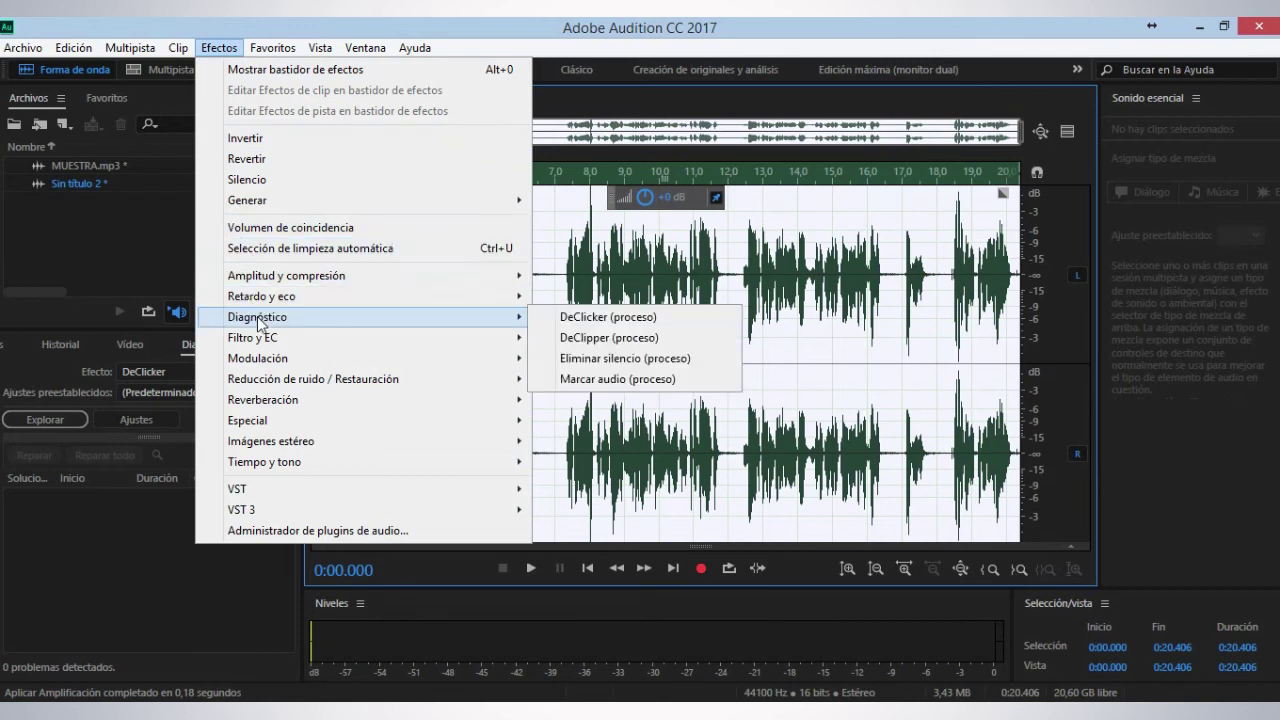
pyautogui.click(603, 359)
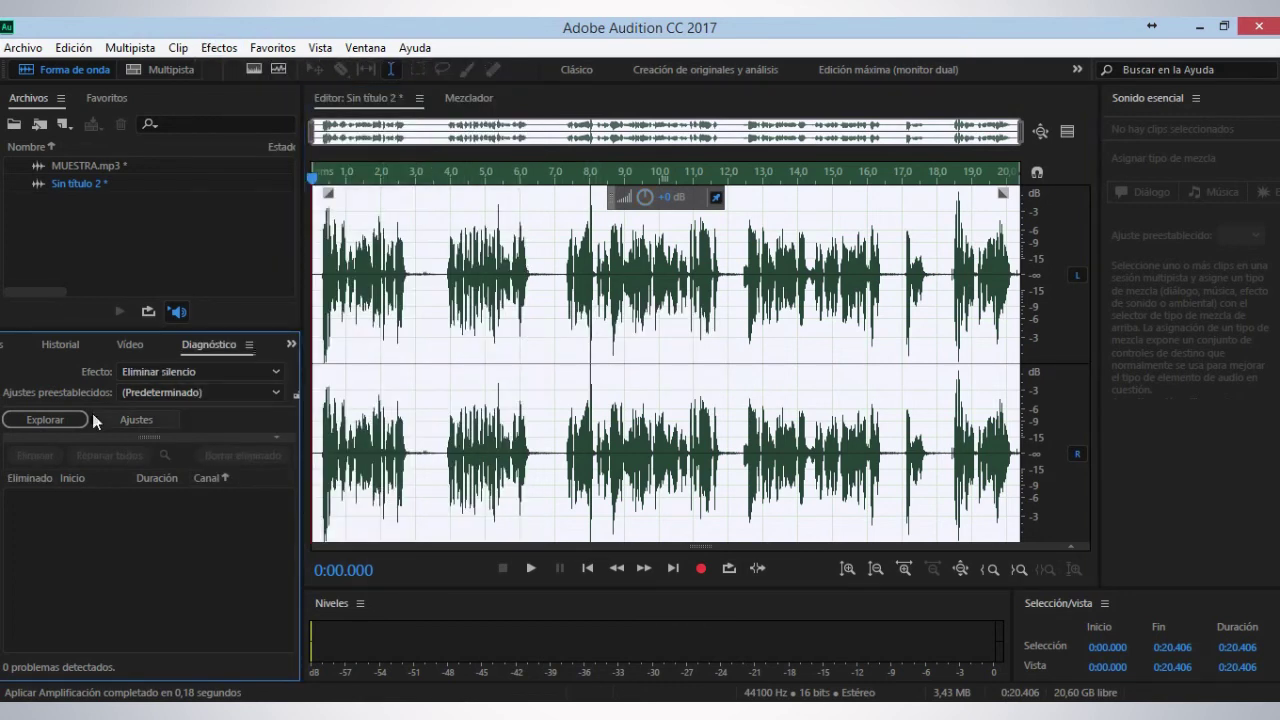
pyautogui.click(50, 422)
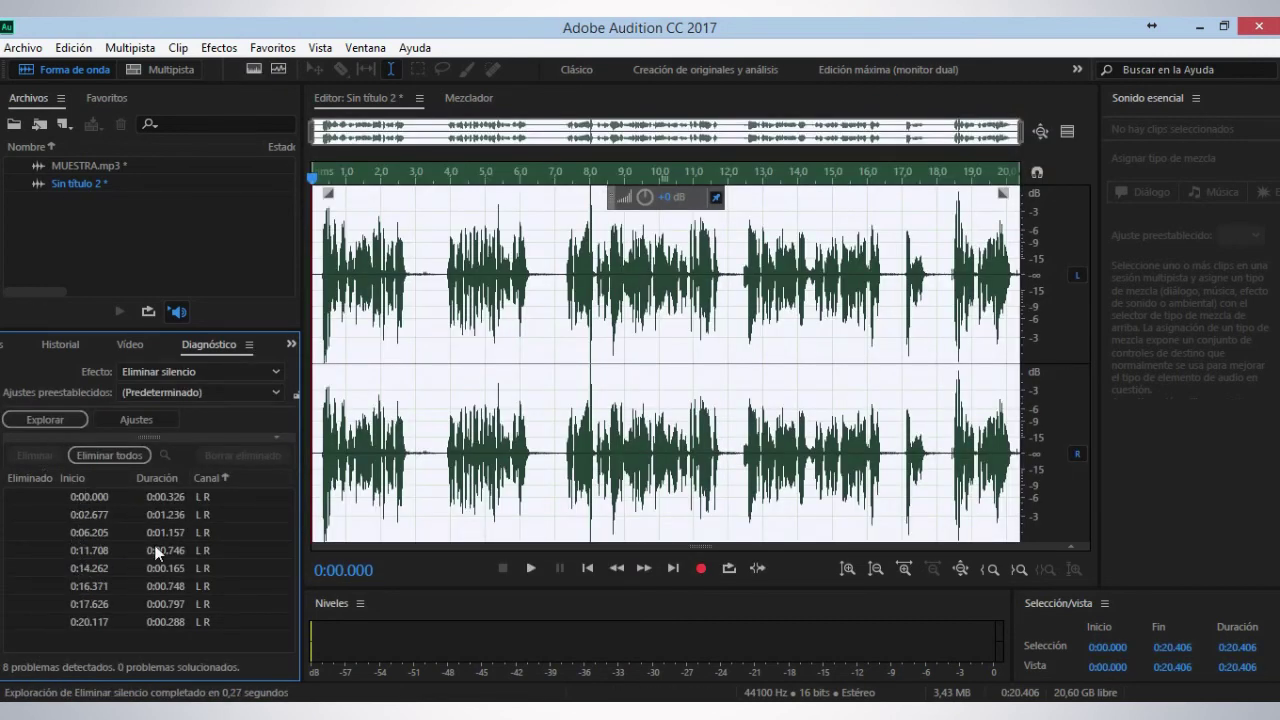
pyautogui.click(122, 453)
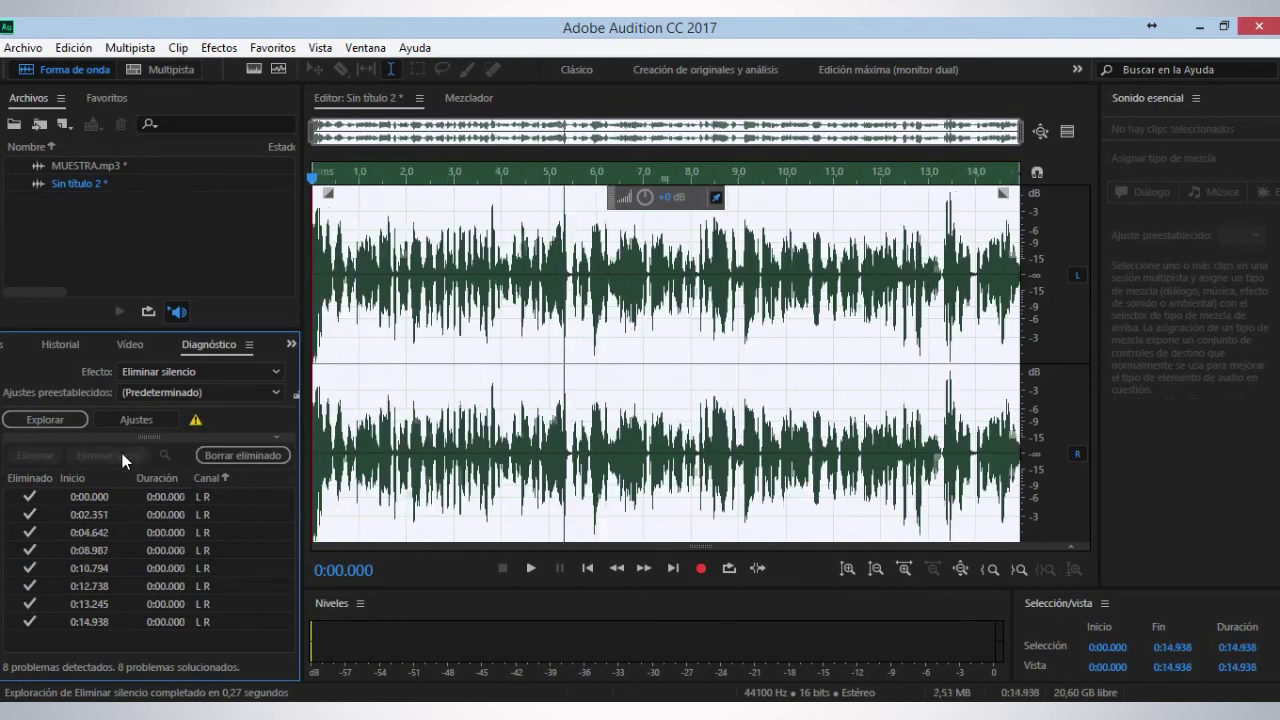
# Step: Play back the shortened recording and undo the automatic silence removal
pyautogui.press('space')
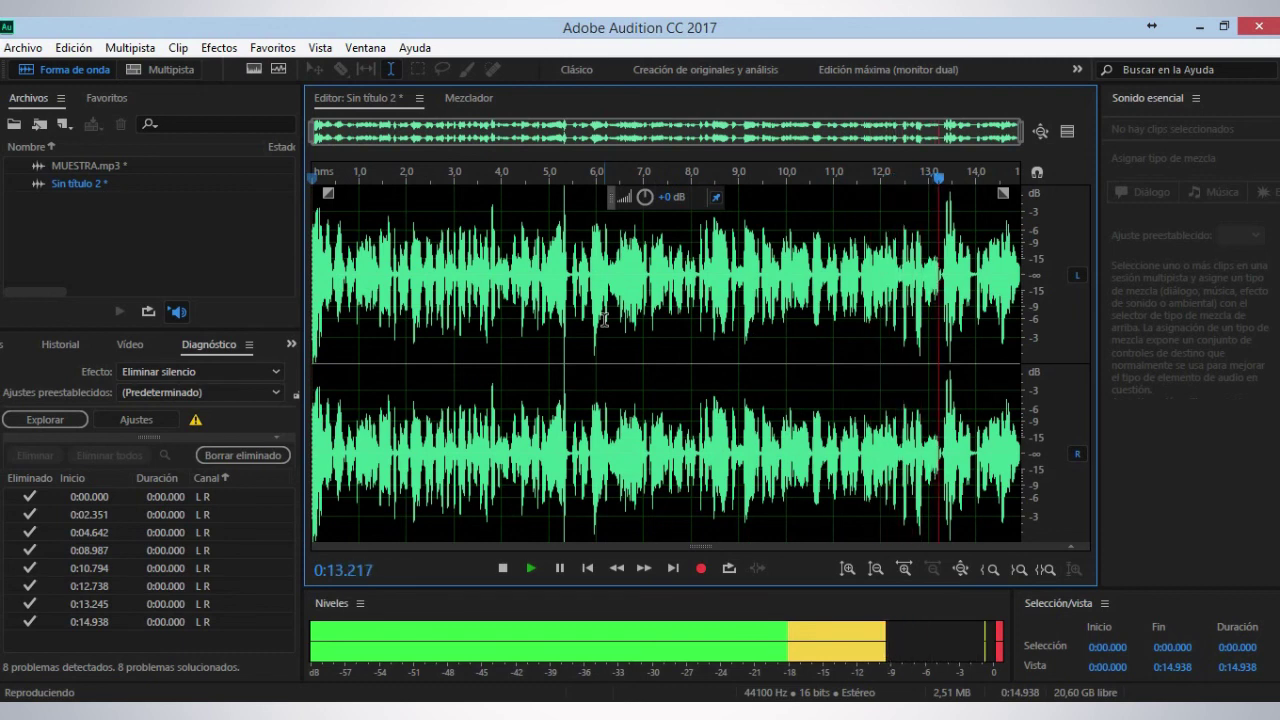
pyautogui.hotkey('ctrl', 'z')
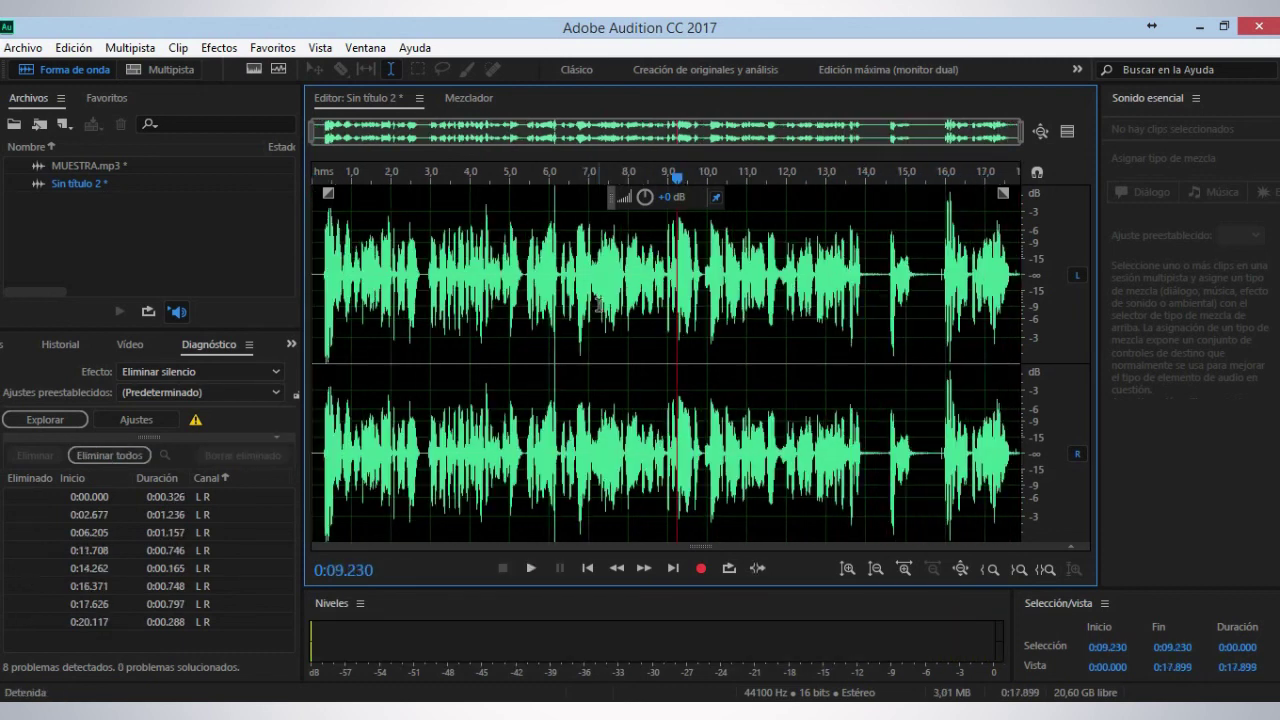